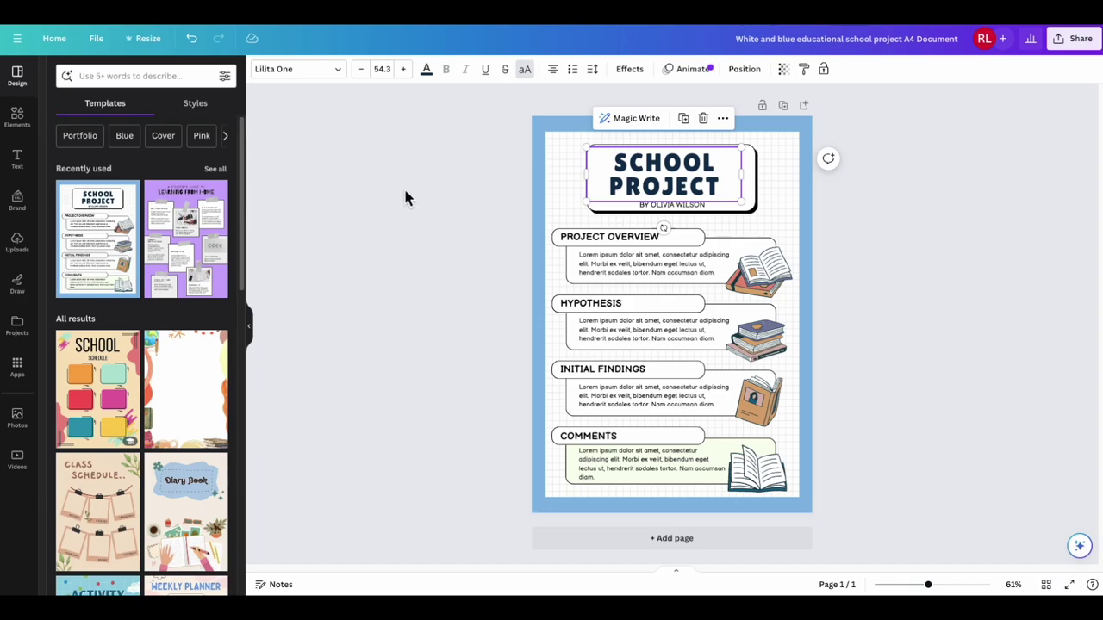
# Step: Search Canva templates for 'paper airplane', check the Styles results, then return to Templates
pyautogui.click(96, 79)
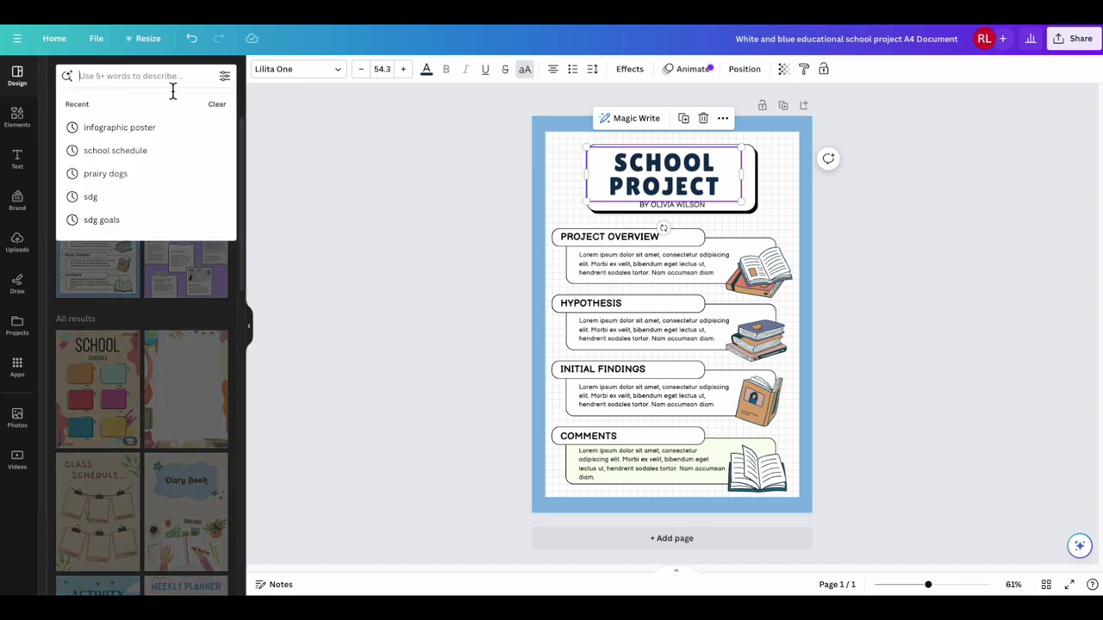
pyautogui.write('pa')
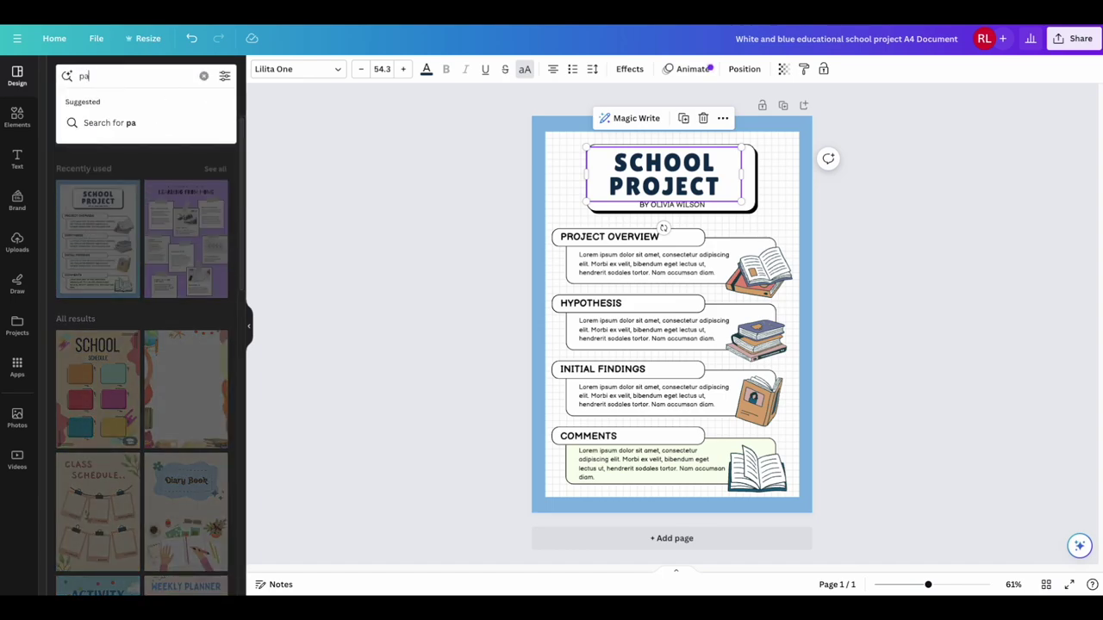
pyautogui.write('per air')
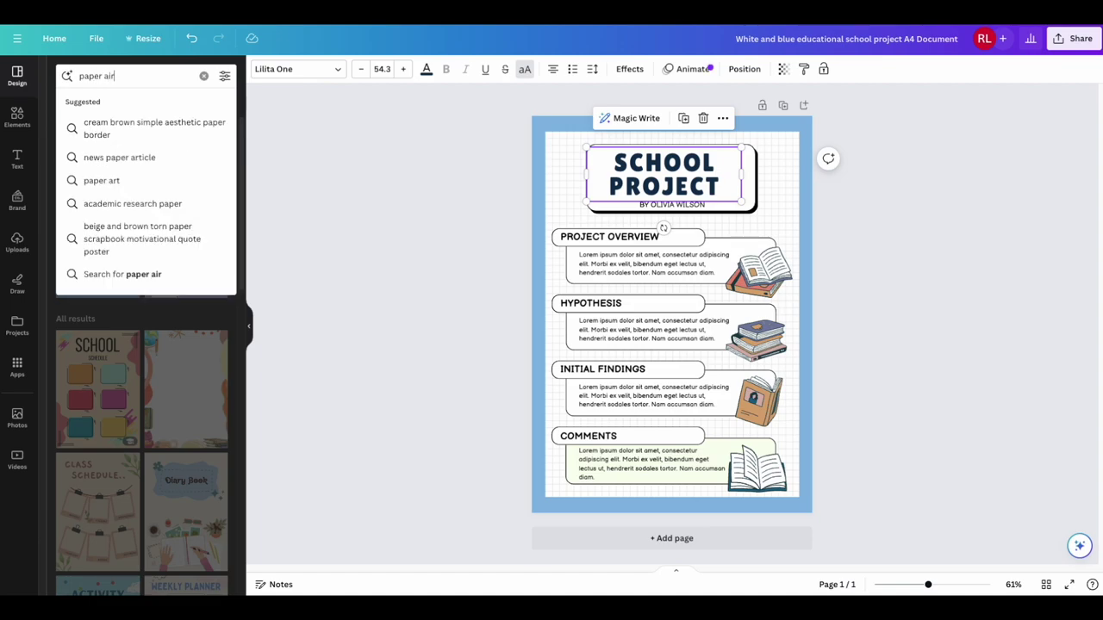
pyautogui.write('plane')
pyautogui.press('Return')
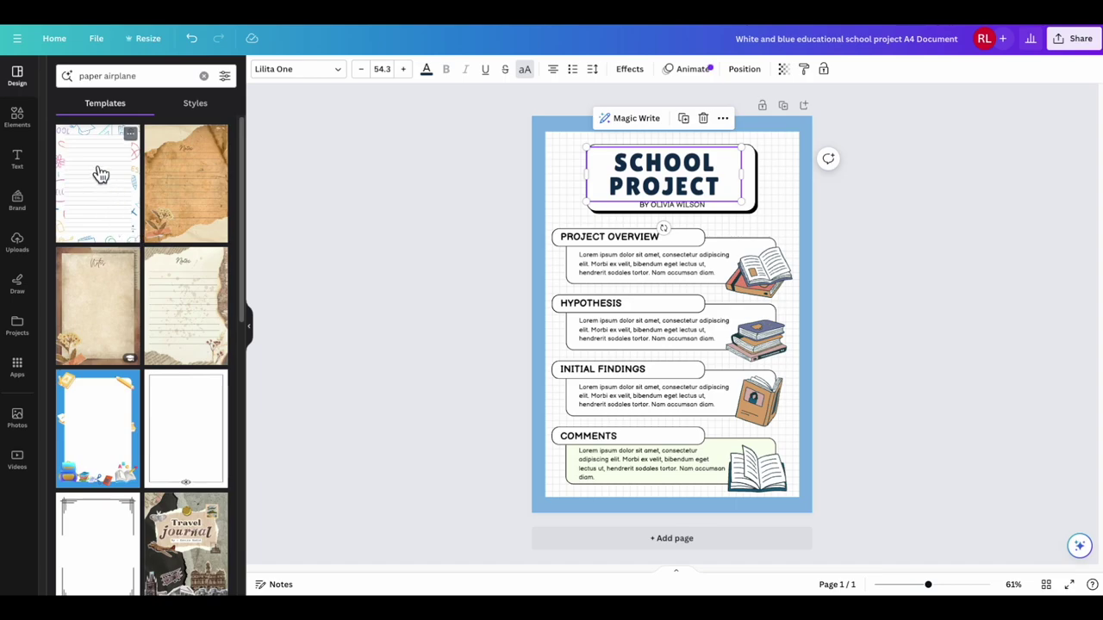
pyautogui.click(196, 105)
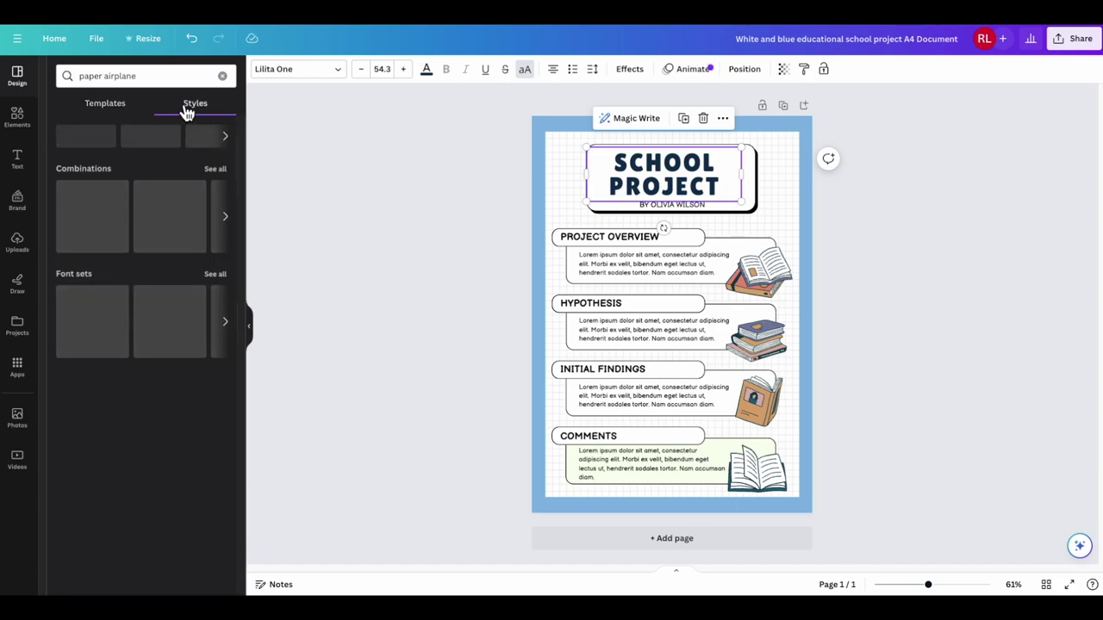
pyautogui.click(117, 107)
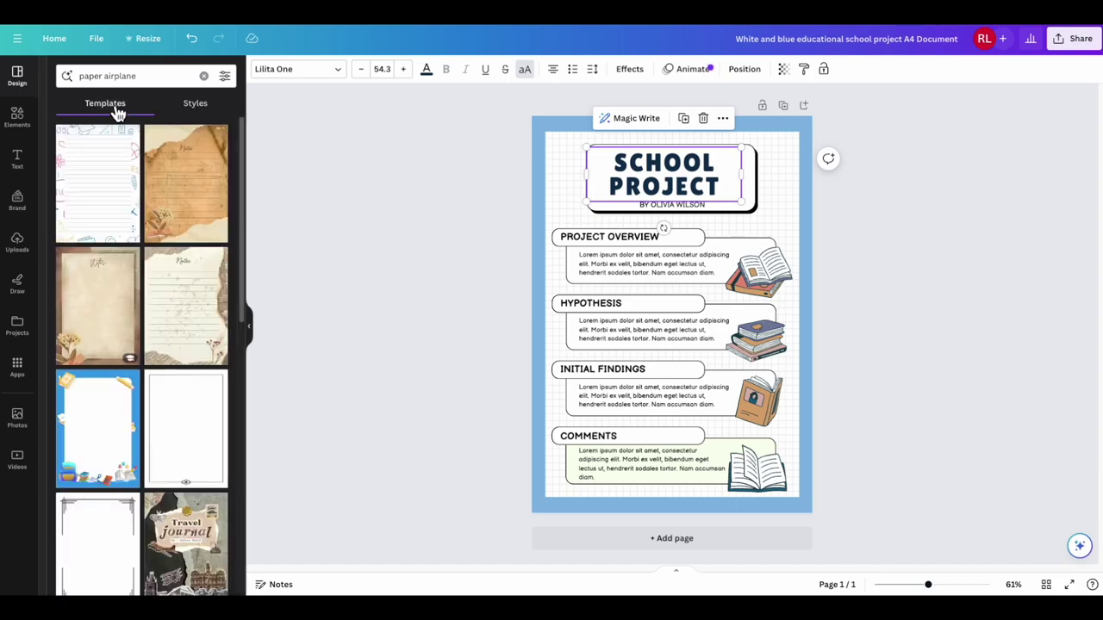
# Step: Search the Elements library for 'paper airplanes'
pyautogui.click(26, 125)
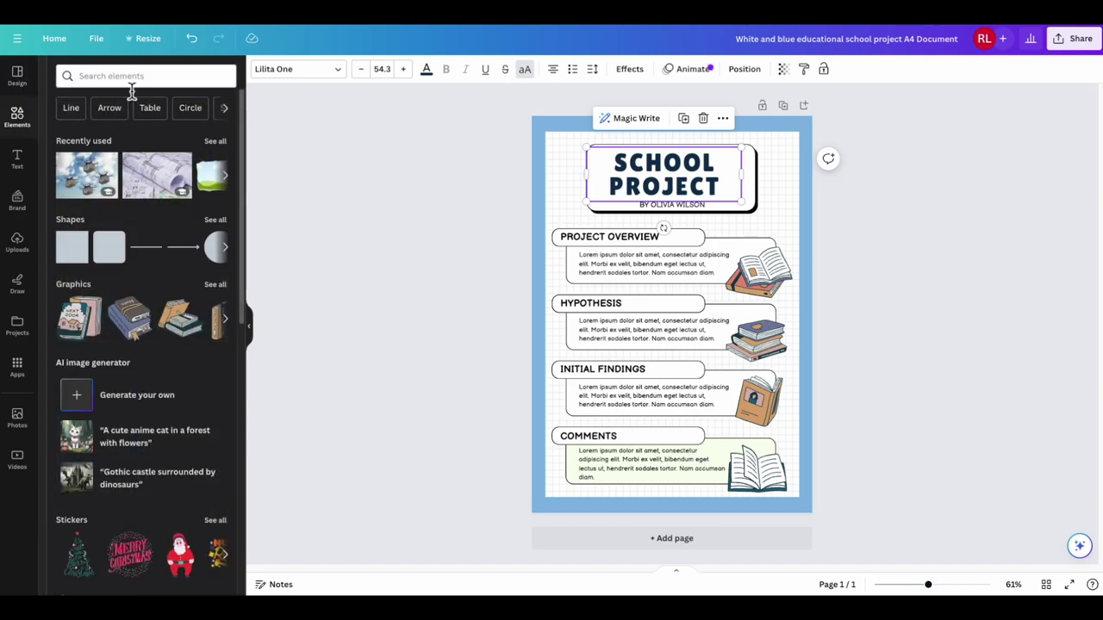
pyautogui.click(137, 75)
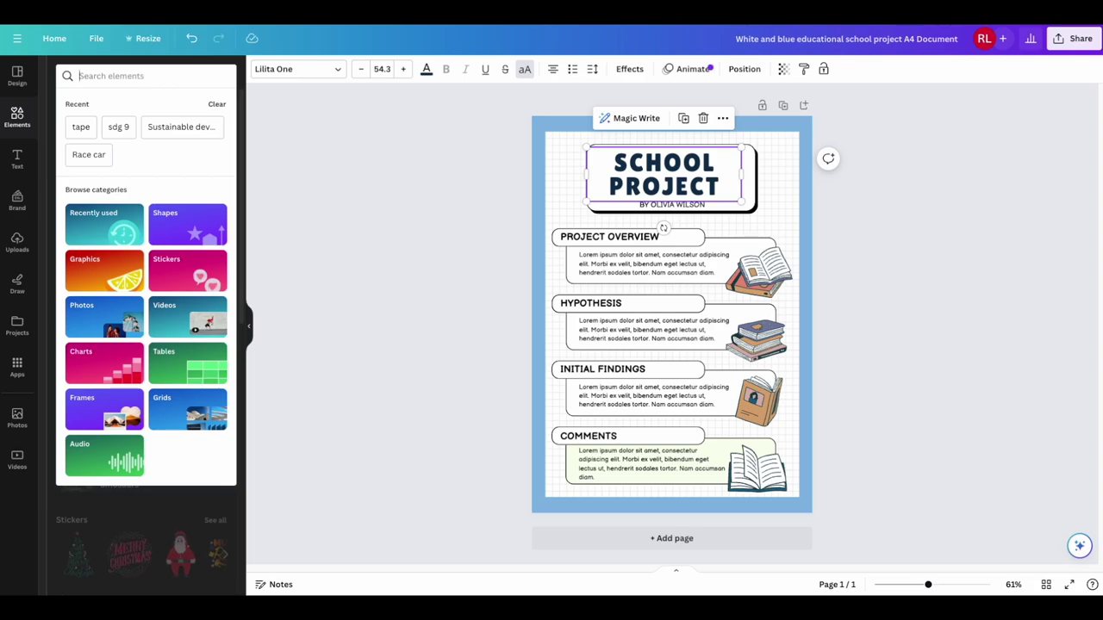
pyautogui.write('paper ')
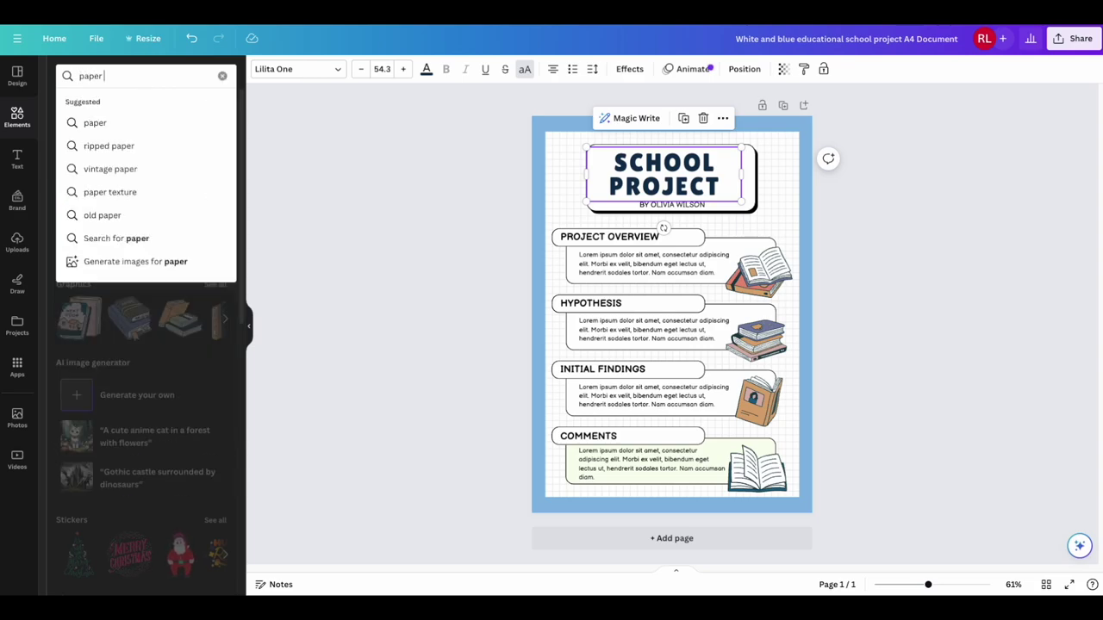
pyautogui.write('airplanes\\')
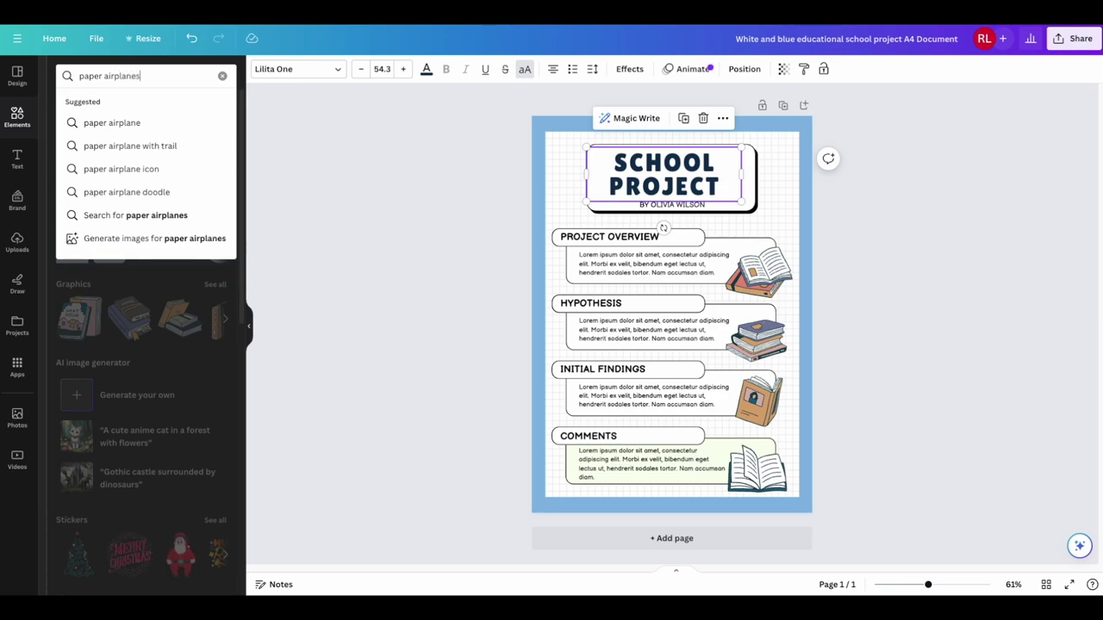
pyautogui.press('Return')
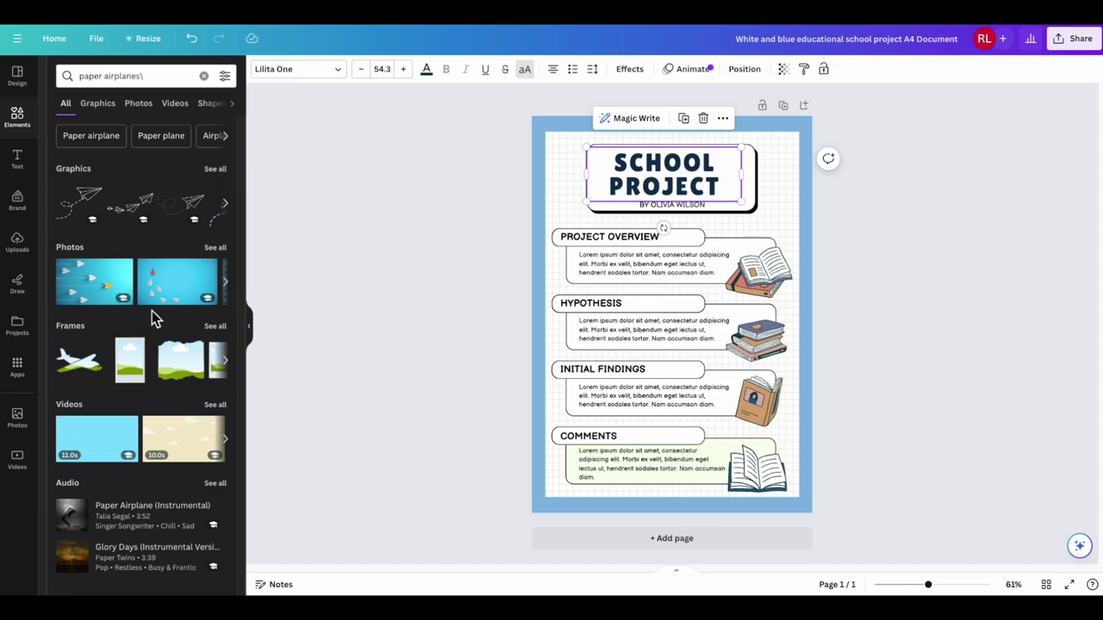
# Step: Place the sketched paper airplane graphic beside the School Project title
pyautogui.moveTo(161, 313)
pyautogui.moveTo(193, 212)
pyautogui.moveTo(193, 212); pyautogui.dragTo(713, 191)
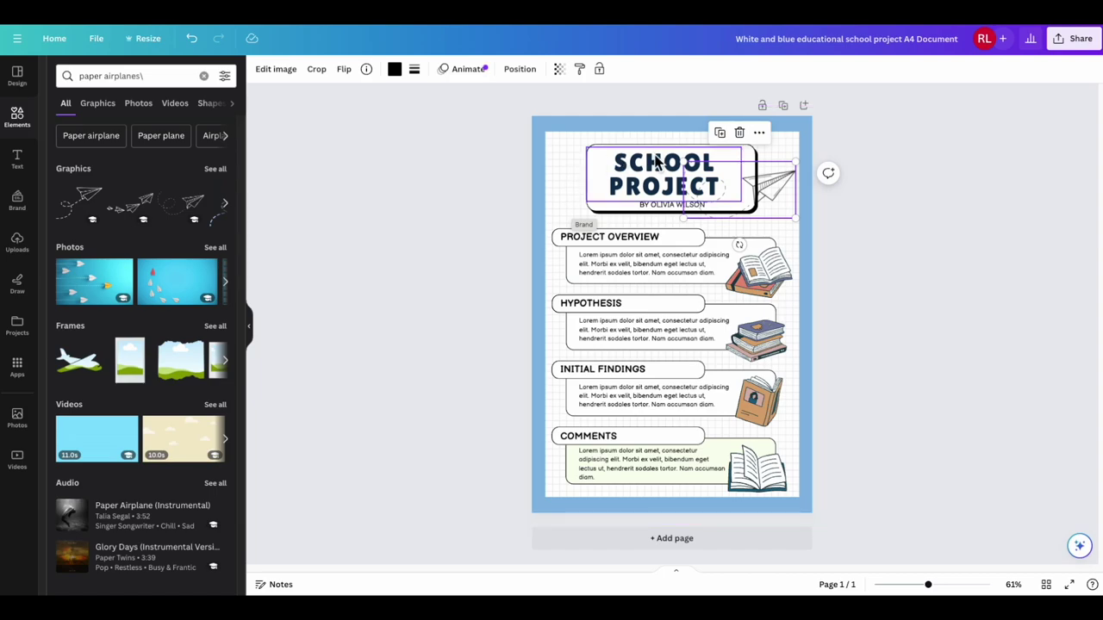
# Step: Paste PAPER AIRPLANE CONTEST over the SCHOOL PROJECT title text
pyautogui.click(624, 205)
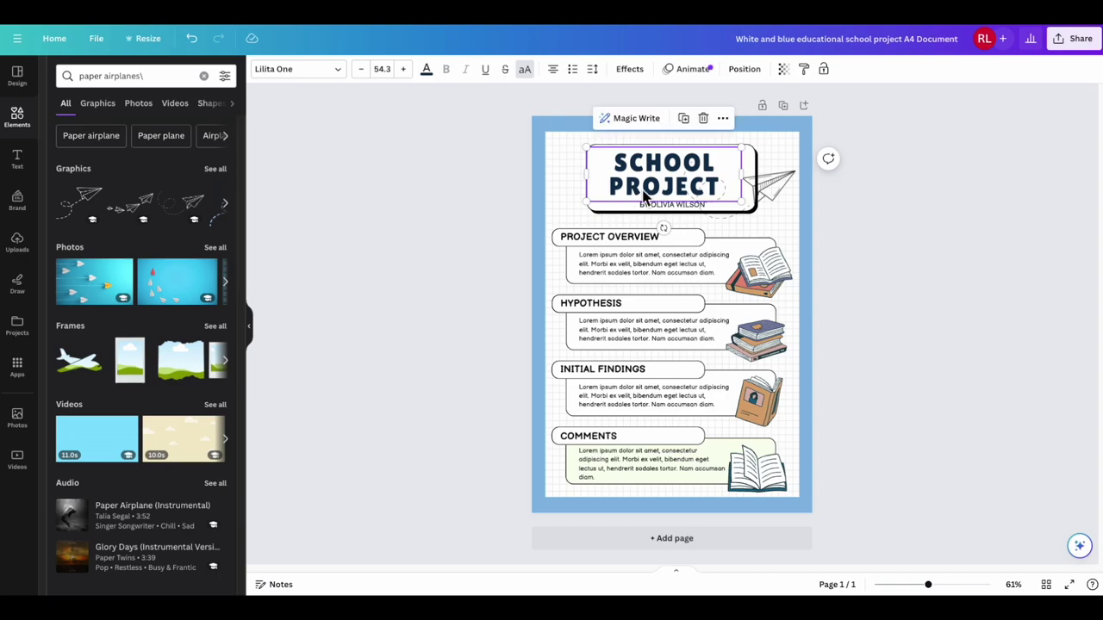
pyautogui.write('PAPER AIRPLANE CONTEST')
# Step: Finish editing so the title stacks PAPER, AIRPLANE, CONTEST on three lines
pyautogui.click(546, 180)
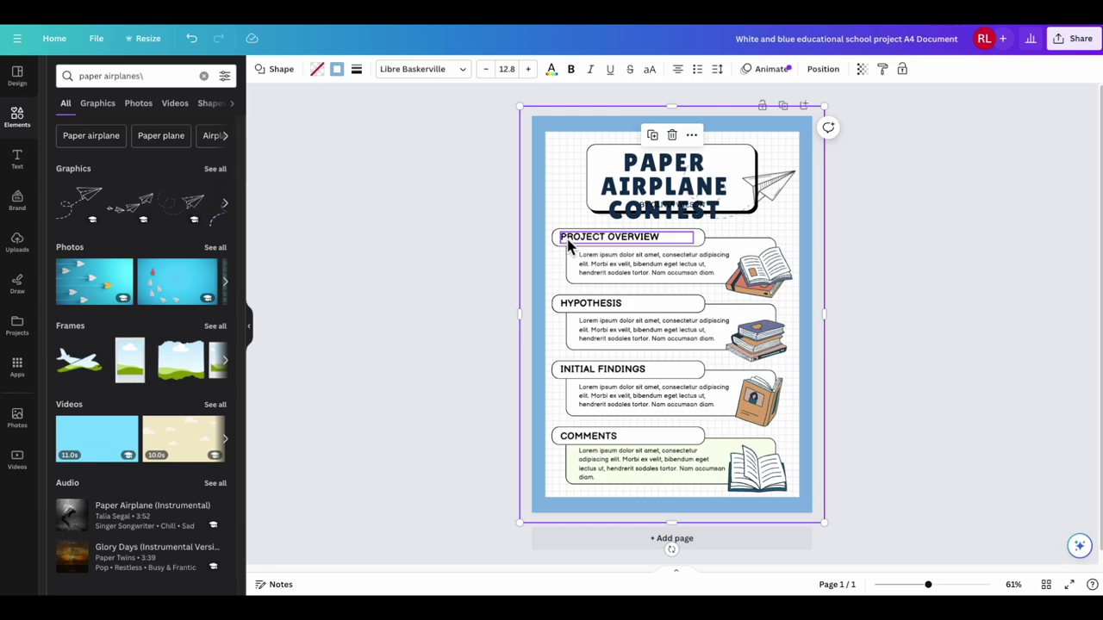
# Step: Delete the COMMENTS texts, shapes and open-book image, plus the blue background shape
pyautogui.click(622, 466)
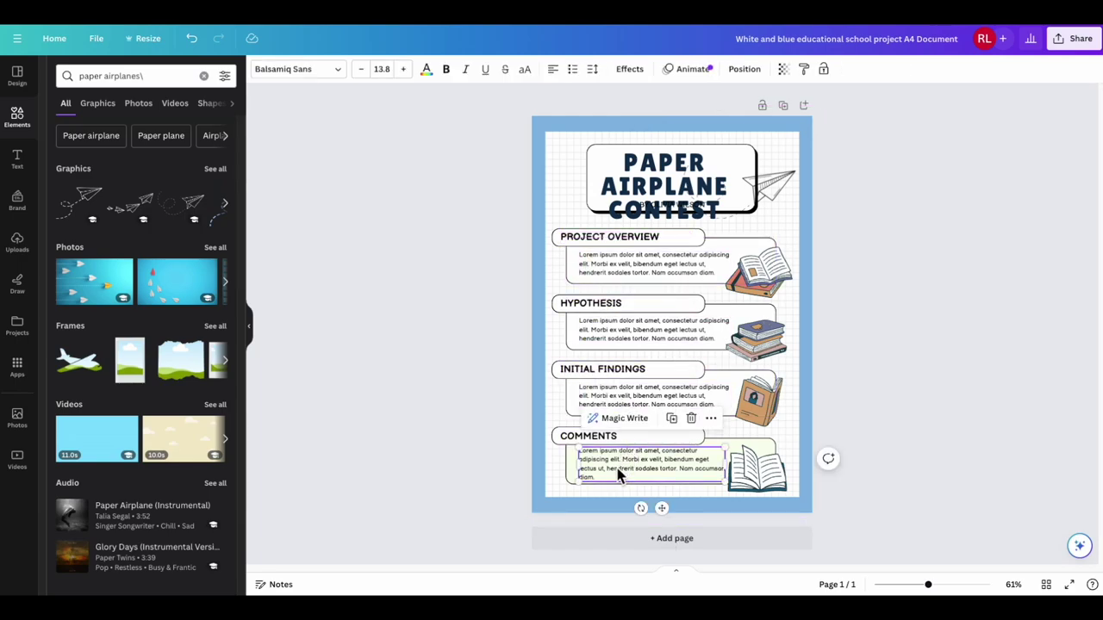
pyautogui.press('Delete')
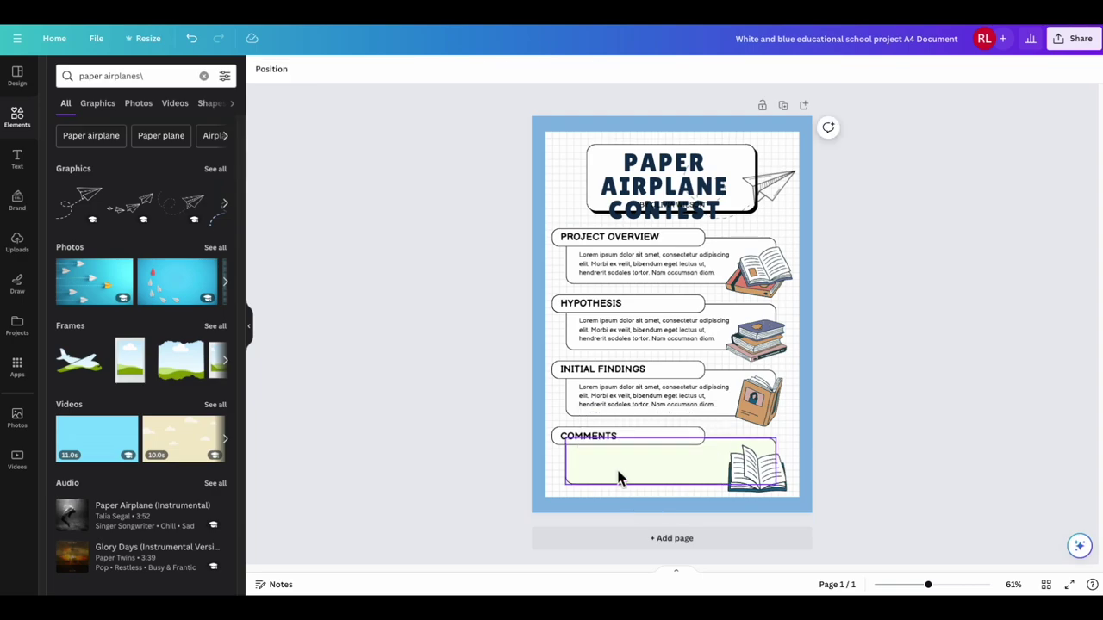
pyautogui.click(594, 445)
pyautogui.press('Delete')
pyautogui.click(591, 446)
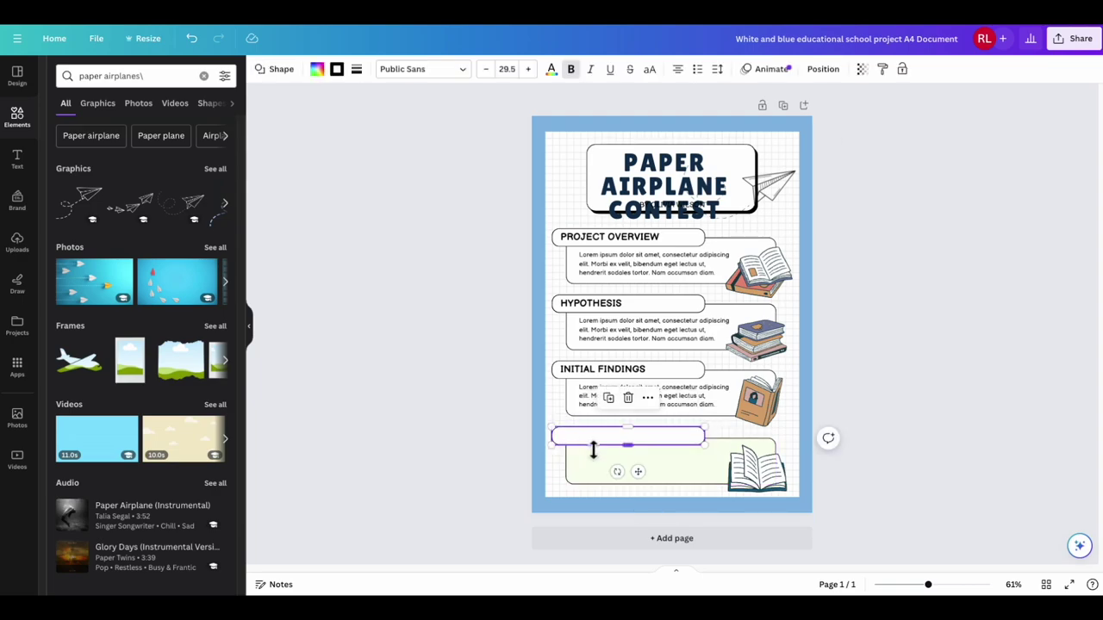
pyautogui.press('Delete')
pyautogui.click(601, 446)
pyautogui.press('Delete')
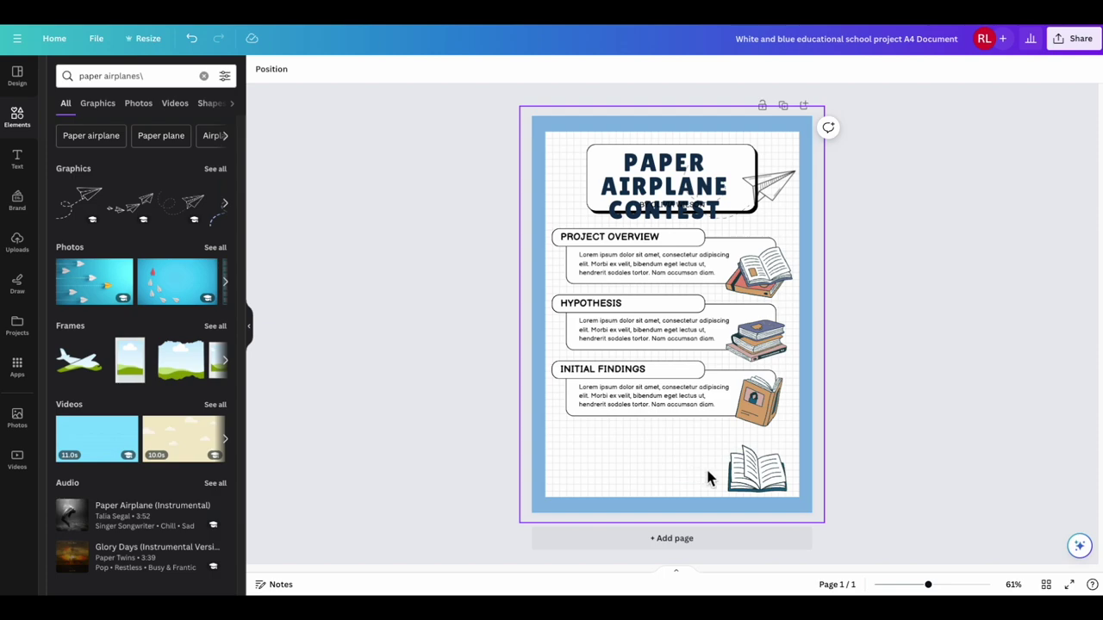
pyautogui.click(757, 482)
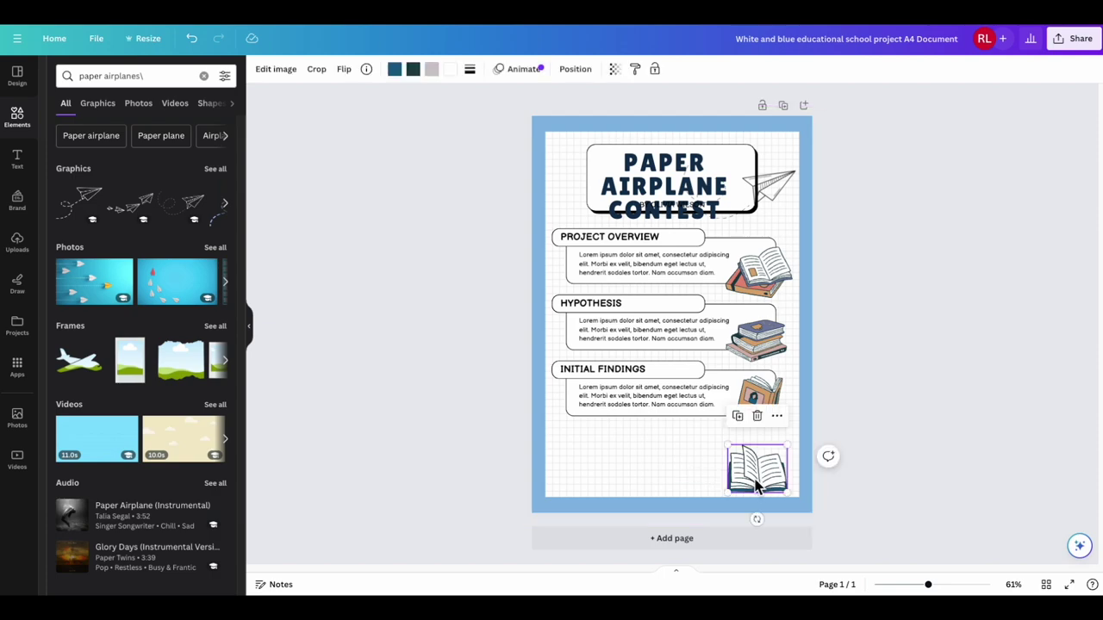
pyautogui.press('Delete')
pyautogui.moveTo(557, 364)
pyautogui.mouseDown()
pyautogui.moveTo(607, 402)
pyautogui.moveTo(569, 374)
pyautogui.mouseUp()
pyautogui.press('Delete')
# Step: Delete the INITIAL FINDINGS heading, body text and book image, and lower the empty box
pyautogui.click(611, 376)
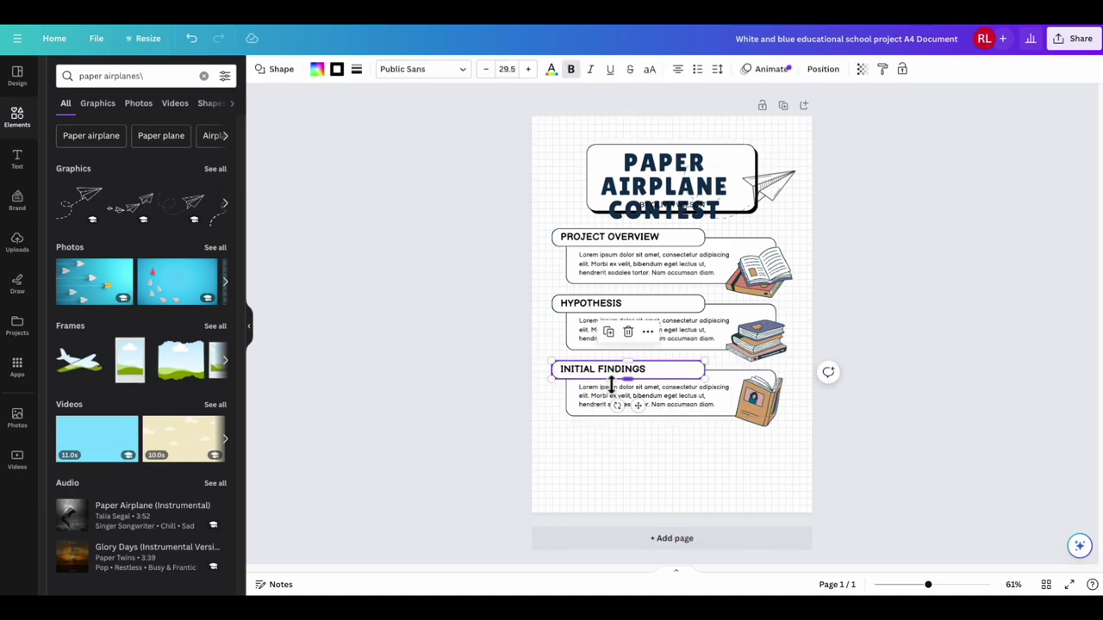
pyautogui.click(612, 396)
pyautogui.press('Delete')
pyautogui.click(604, 378)
pyautogui.press('Delete')
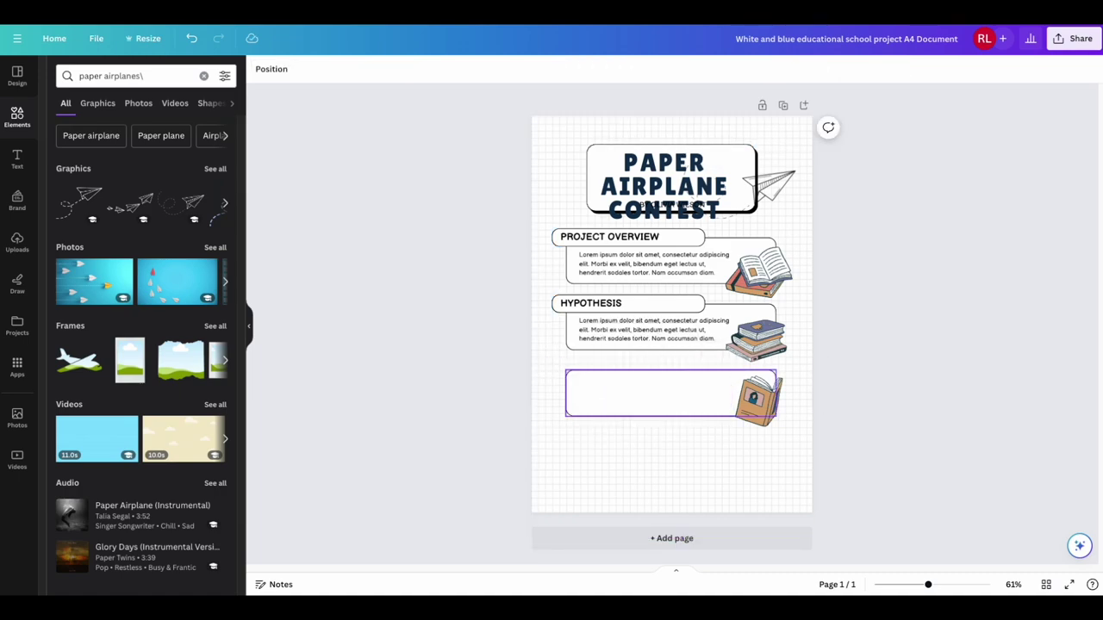
pyautogui.click(757, 399)
pyautogui.press('Delete')
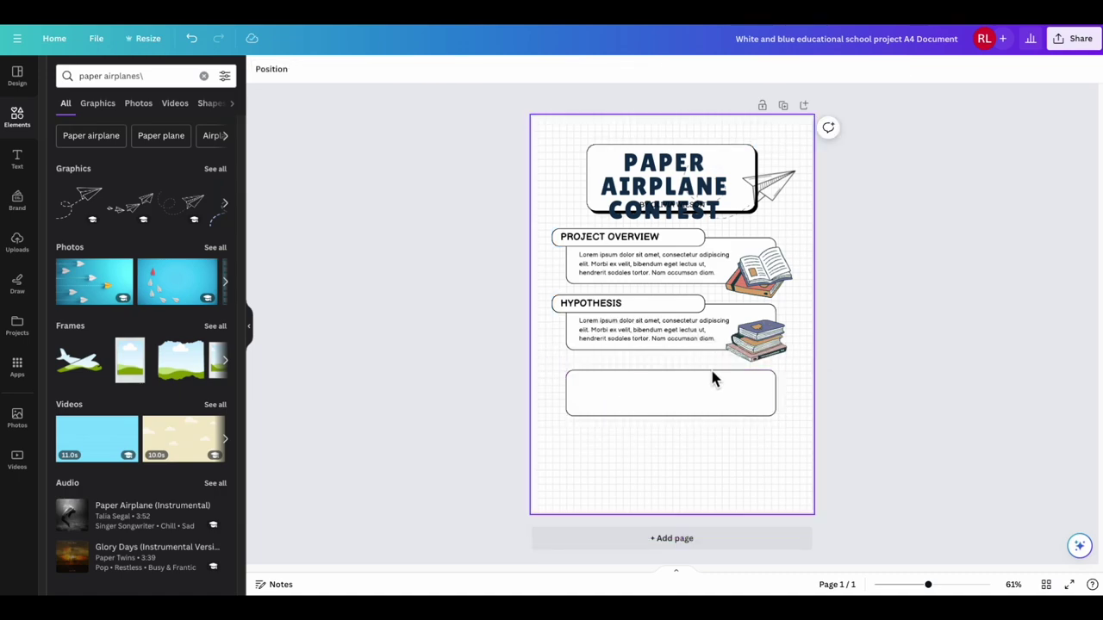
pyautogui.click(713, 380)
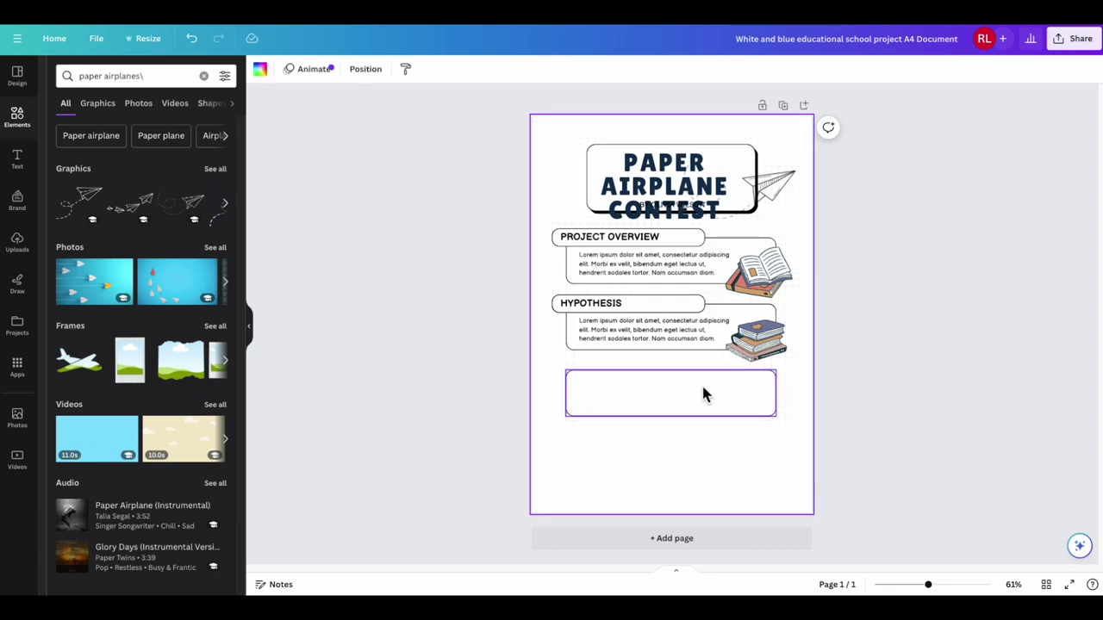
pyautogui.moveTo(698, 401); pyautogui.dragTo(699, 434)
# Step: Delete the leftover empty box and move the title up so it clears the byline
pyautogui.press('Delete')
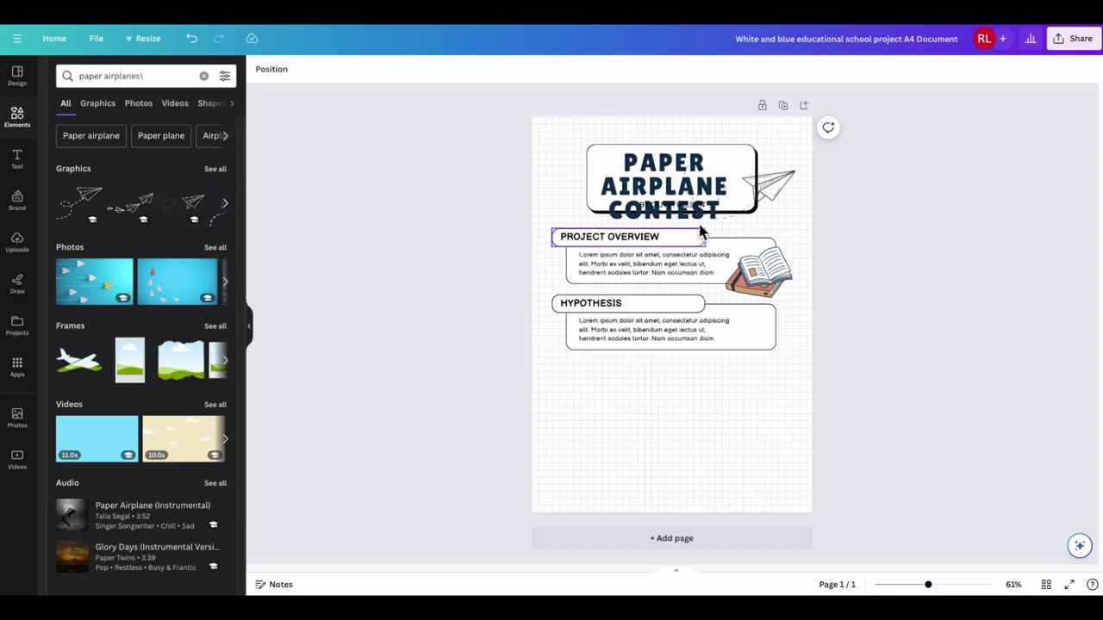
pyautogui.moveTo(681, 192); pyautogui.dragTo(694, 170)
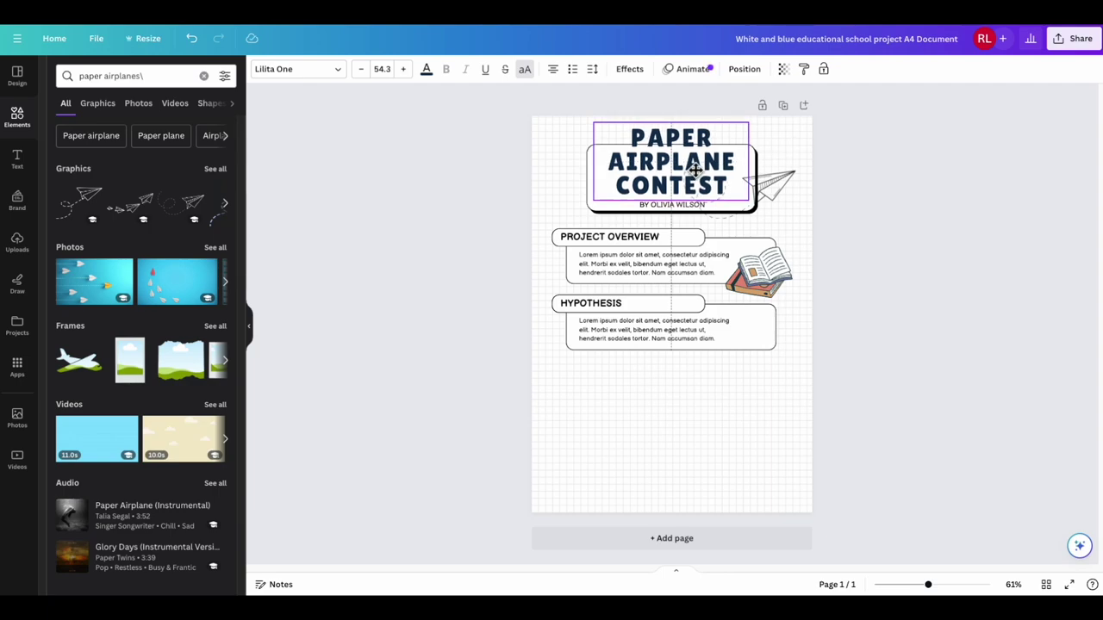
pyautogui.moveTo(694, 170); pyautogui.dragTo(695, 170)
pyautogui.click(646, 207)
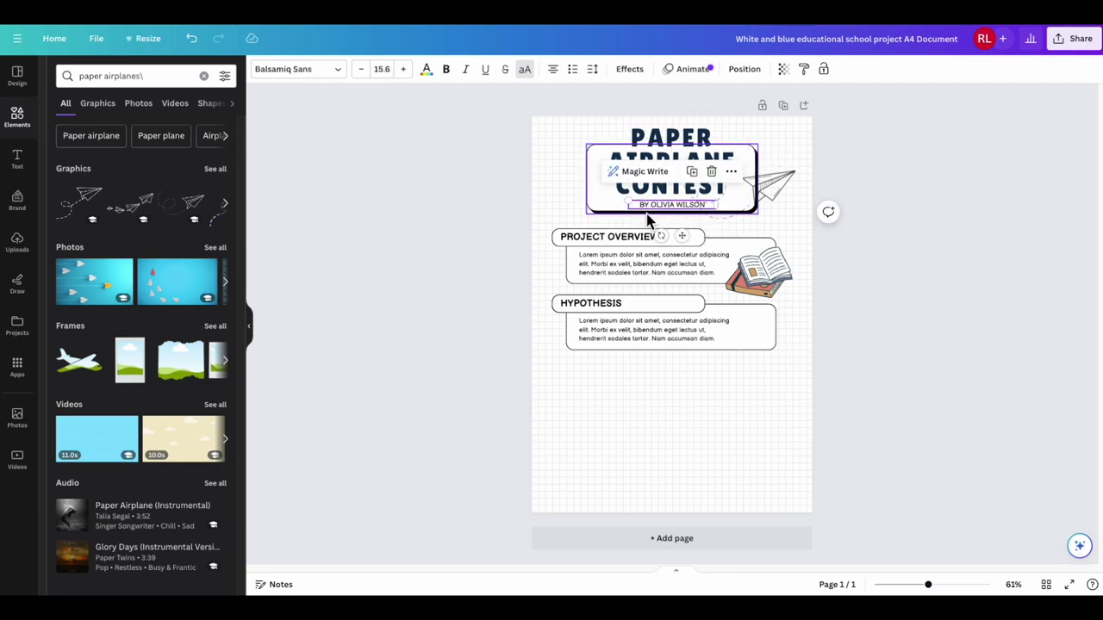
# Step: Delete the subtitle and the dark box behind the title
pyautogui.press('Delete')
pyautogui.click(627, 223)
pyautogui.click(630, 212)
pyautogui.press('Delete')
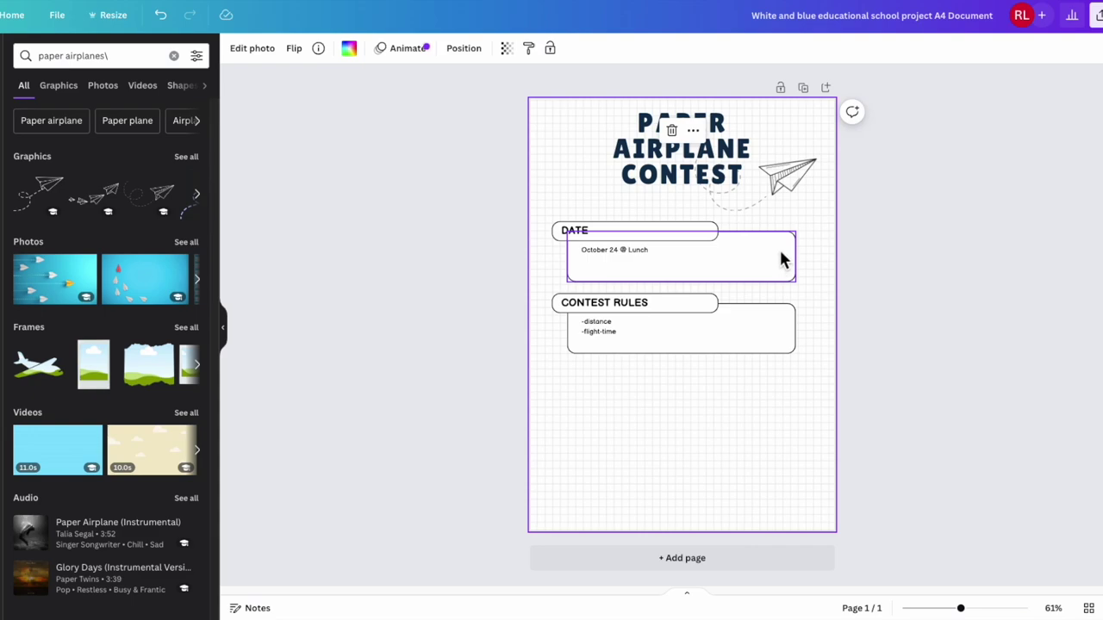
# Step: Raise the paper airplane graphic into the top-right and shift the title left
pyautogui.moveTo(803, 177); pyautogui.dragTo(807, 138)
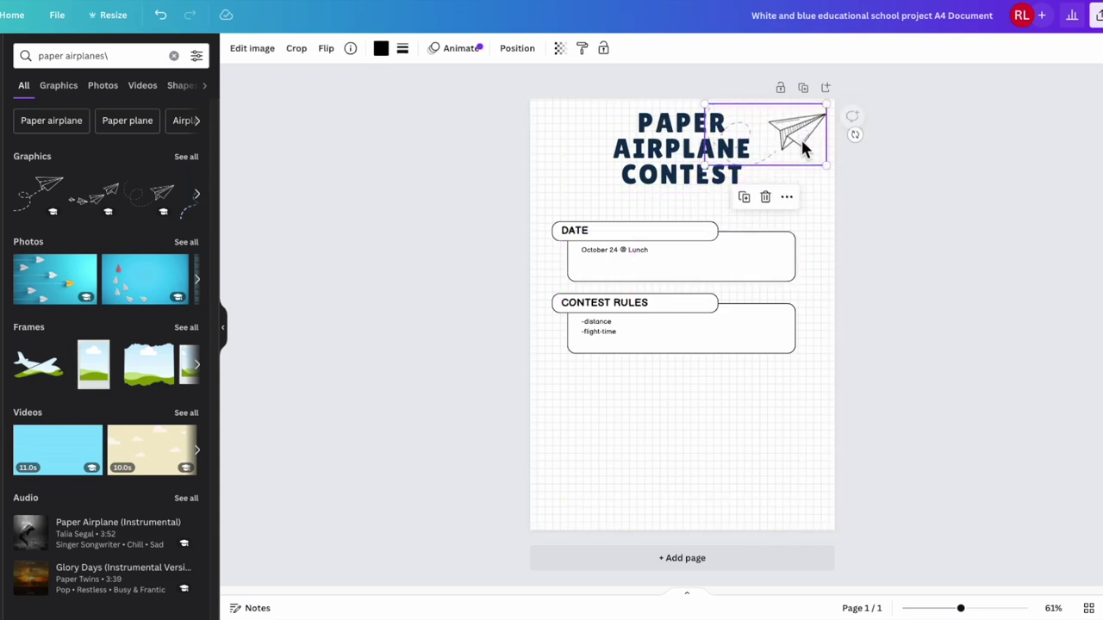
pyautogui.click(675, 156)
pyautogui.moveTo(675, 156); pyautogui.dragTo(623, 164)
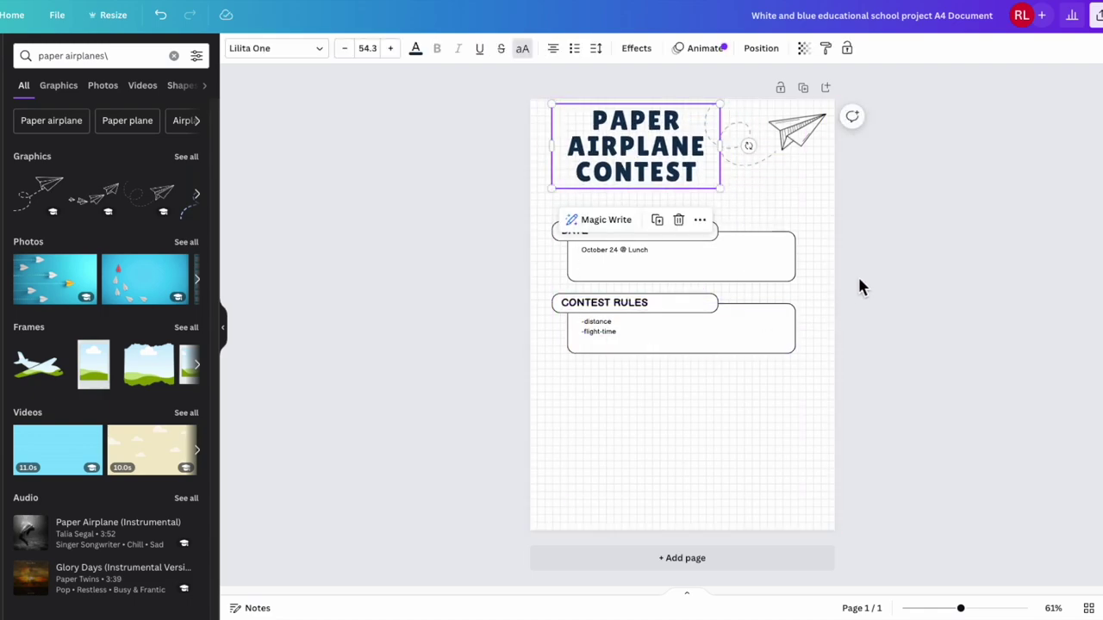
pyautogui.click(422, 192)
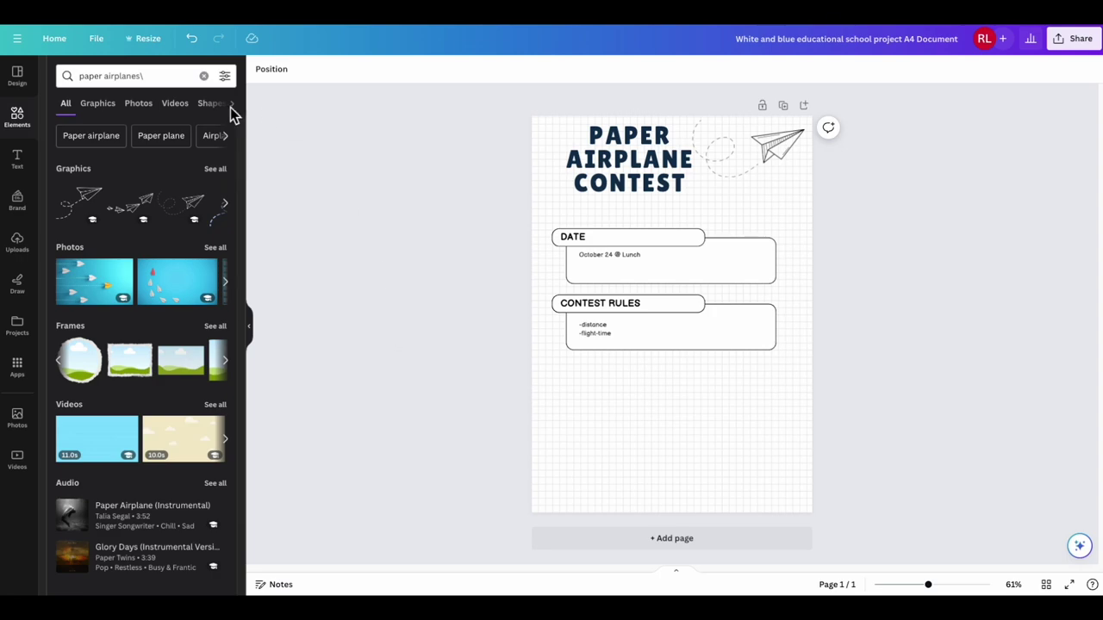
# Step: Add the uploaded portrait photo and place it below Contest Rules at the bottom-left
pyautogui.click(18, 244)
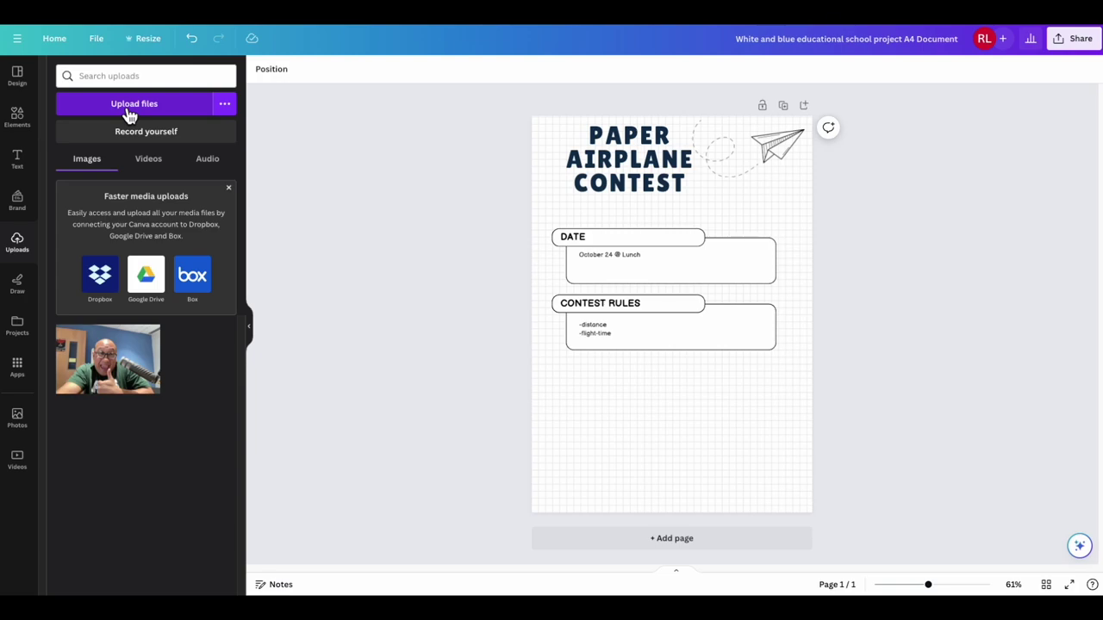
pyautogui.click(109, 379)
pyautogui.moveTo(732, 315); pyautogui.dragTo(573, 484)
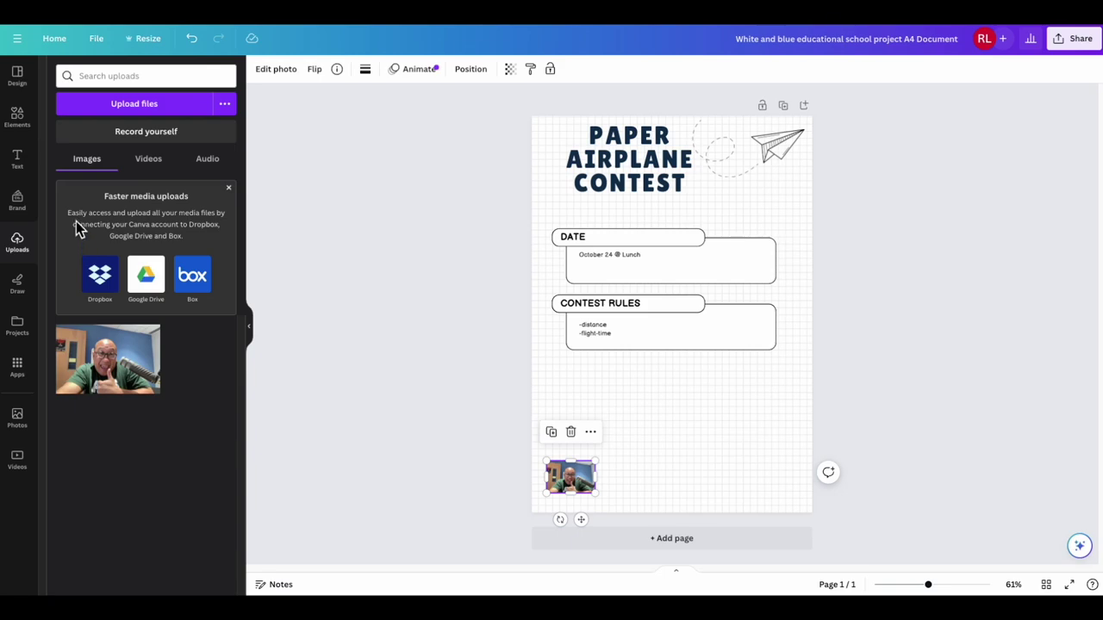
pyautogui.click(31, 133)
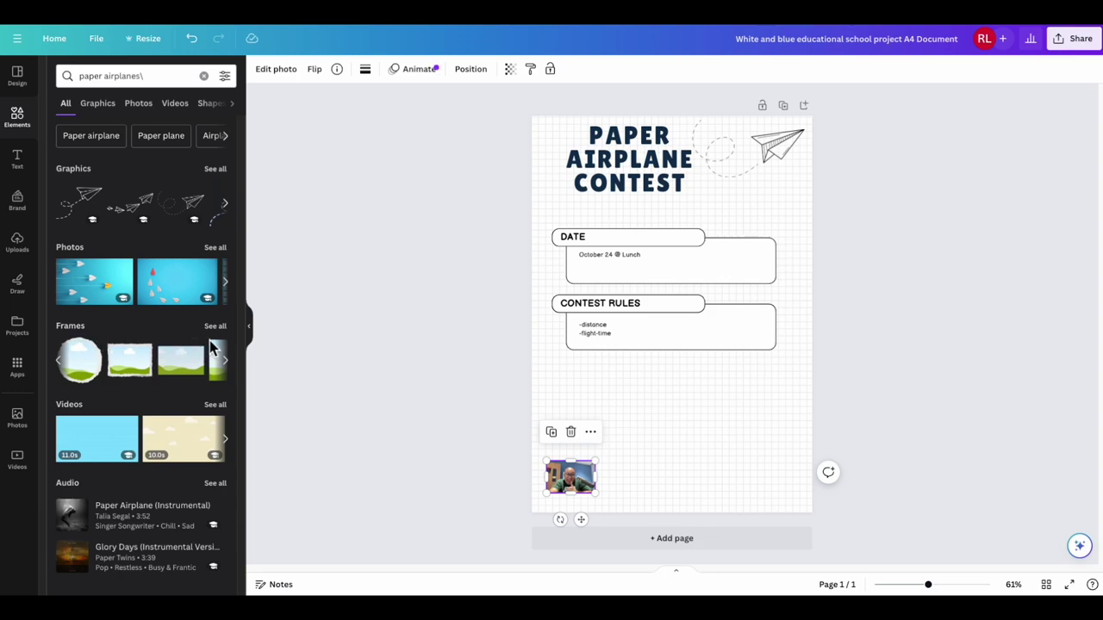
# Step: Add a circle frame to the lower page and drop the photo into it
pyautogui.click(227, 364)
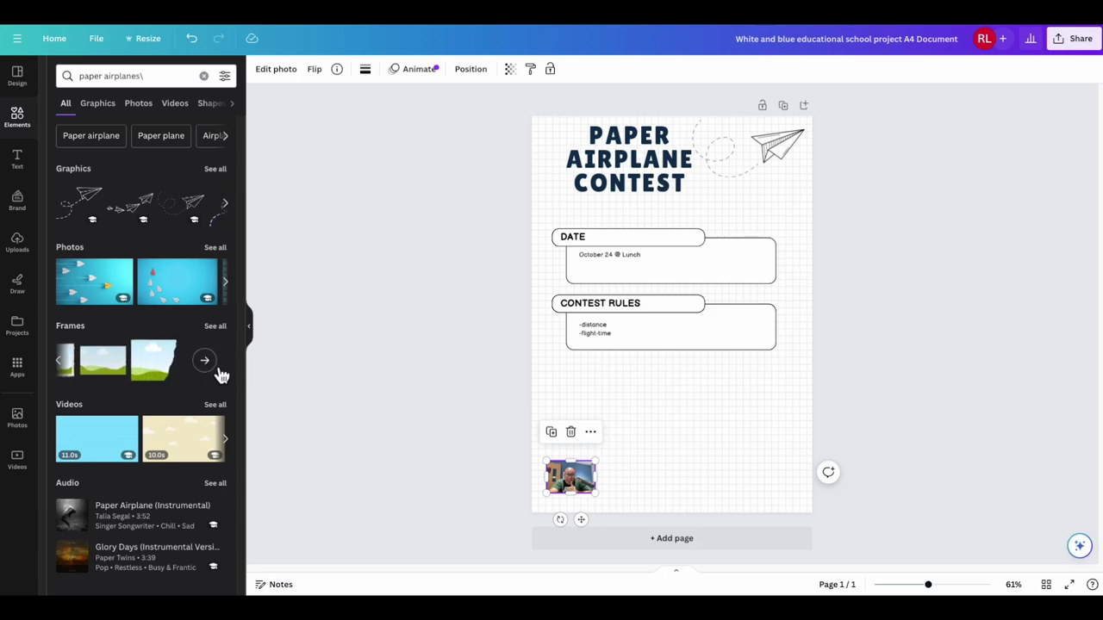
pyautogui.click(60, 362)
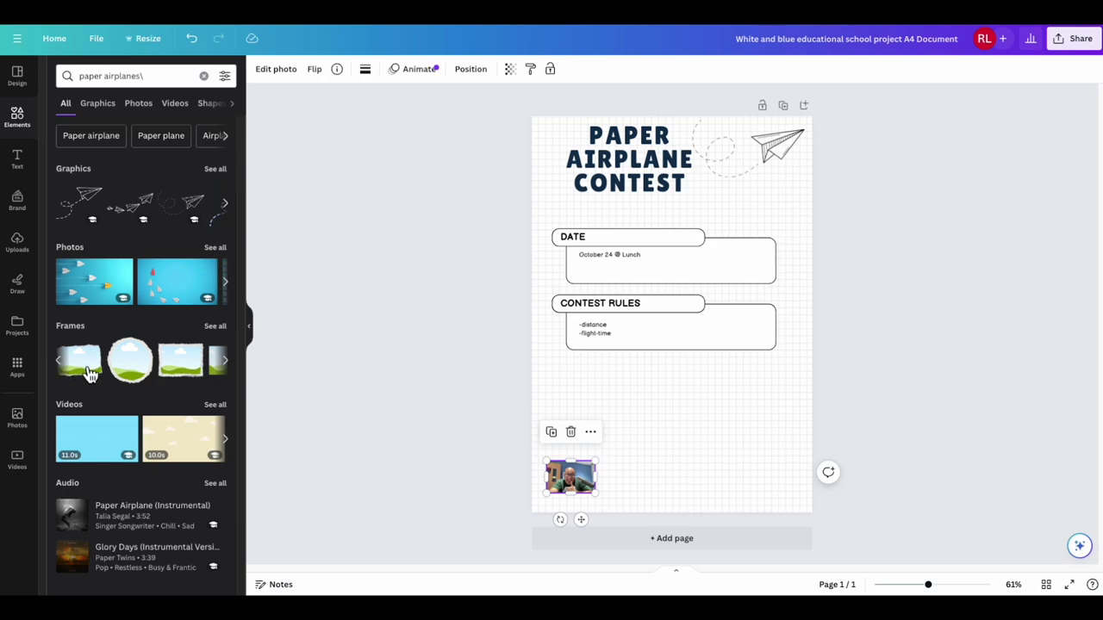
pyautogui.moveTo(129, 376); pyautogui.dragTo(635, 407)
pyautogui.moveTo(577, 487); pyautogui.dragTo(569, 441)
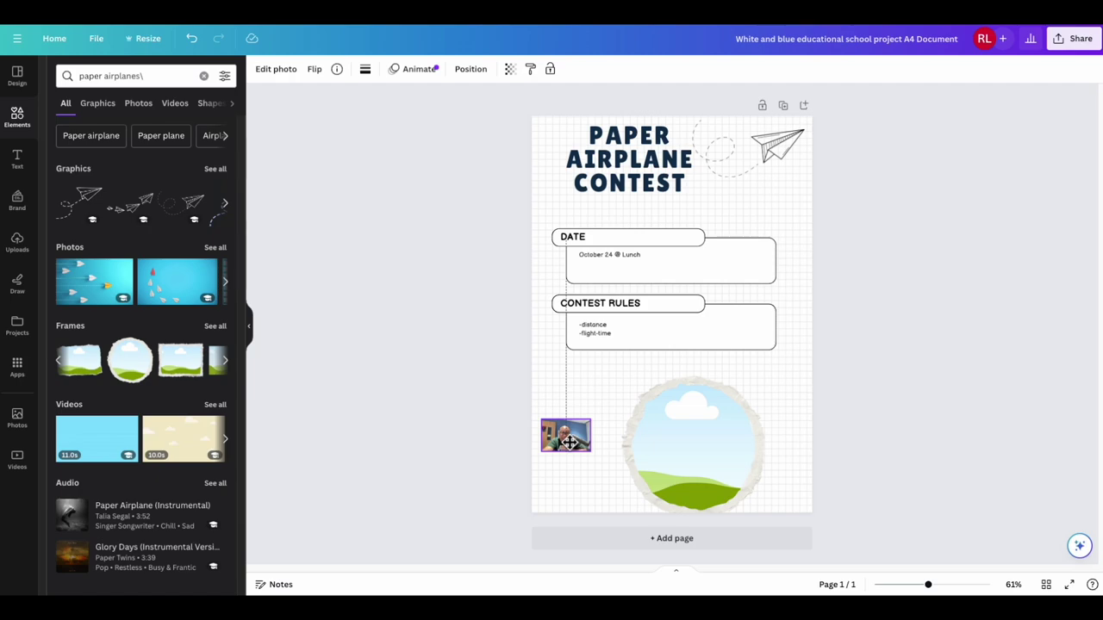
pyautogui.moveTo(569, 441); pyautogui.dragTo(690, 441)
pyautogui.click(576, 466)
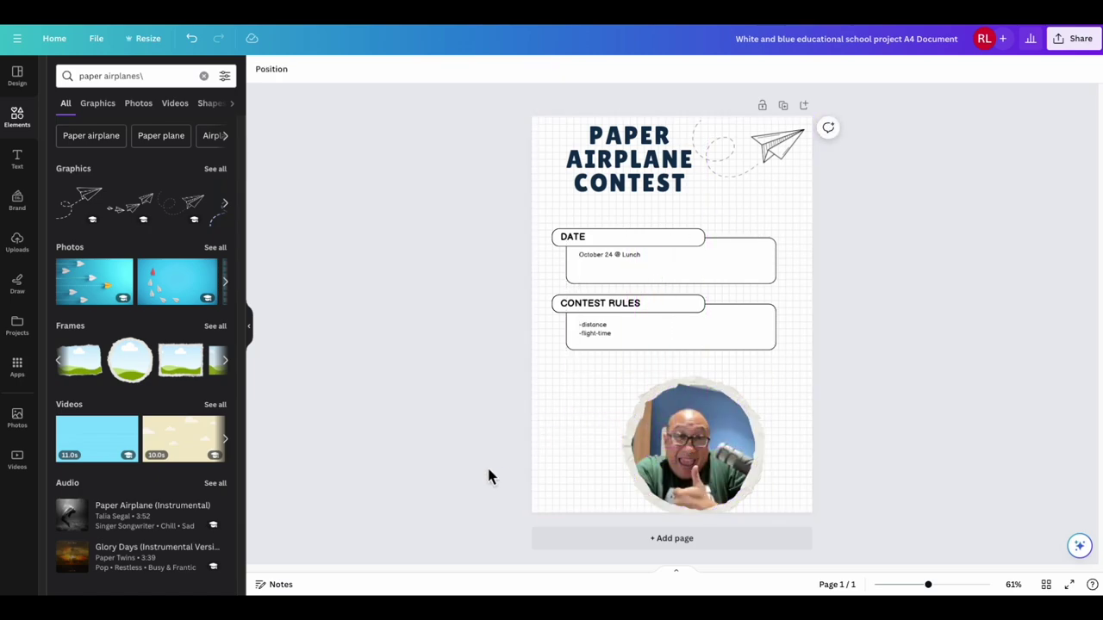
# Step: Shrink the framed photo and move it to the page's bottom-left corner
pyautogui.click(762, 394)
pyautogui.moveTo(765, 379); pyautogui.dragTo(694, 445)
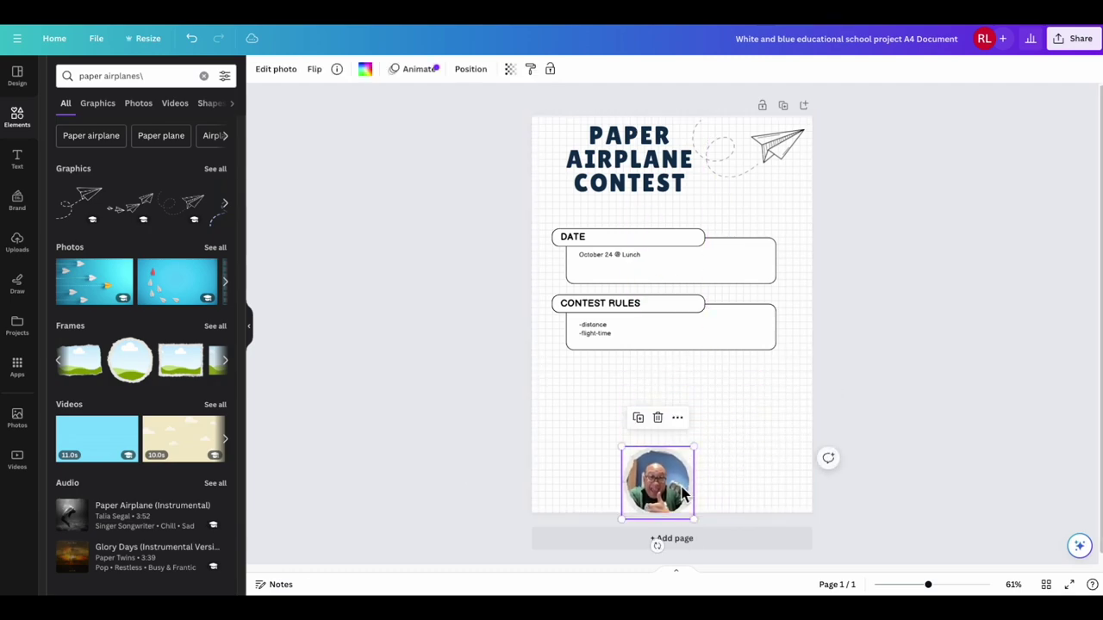
pyautogui.moveTo(680, 487); pyautogui.dragTo(593, 483)
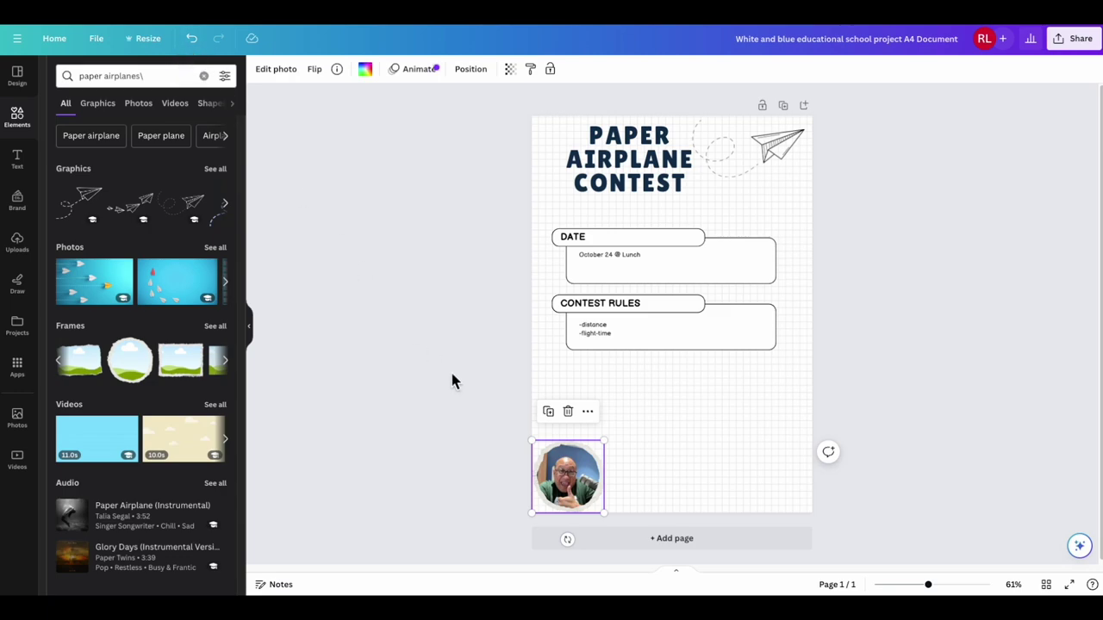
pyautogui.moveTo(569, 479); pyautogui.dragTo(573, 476)
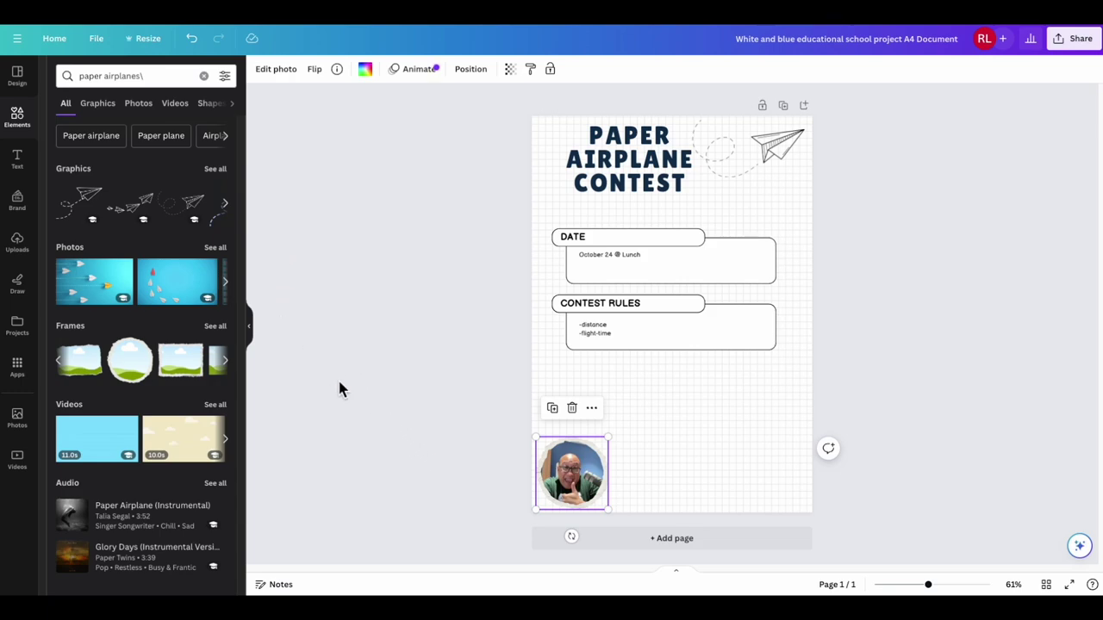
pyautogui.rightClick(577, 479)
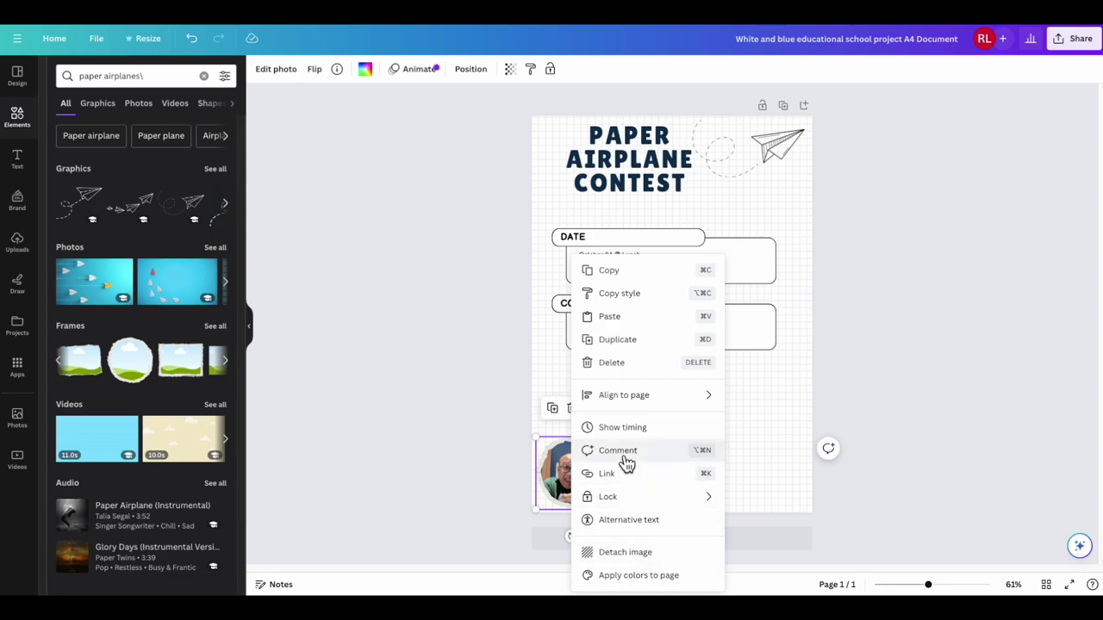
pyautogui.moveTo(618, 405)
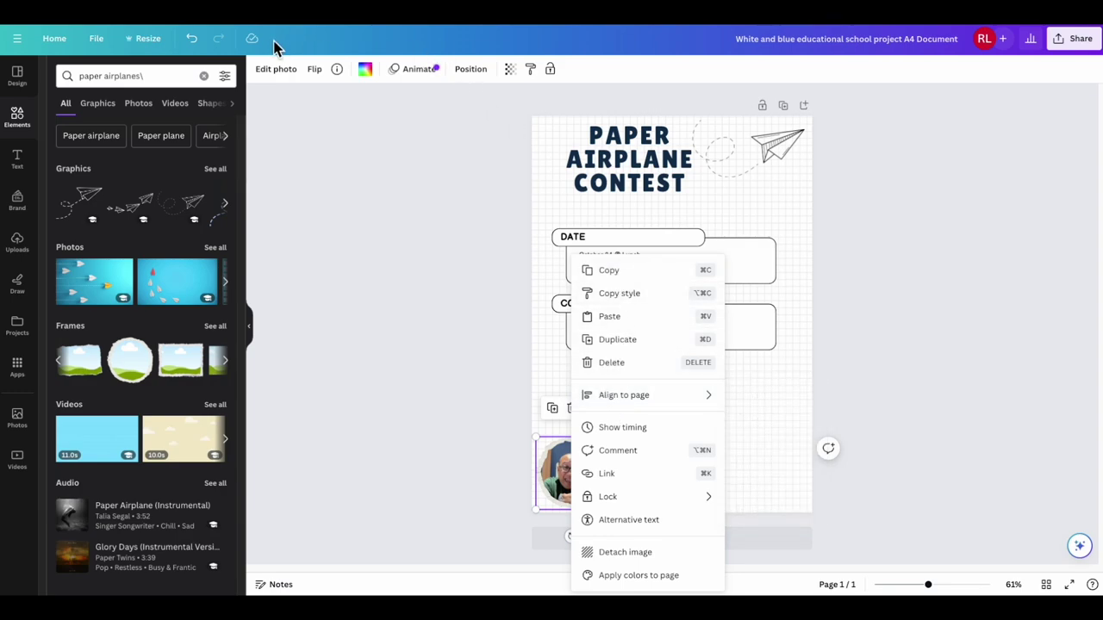
pyautogui.click(267, 77)
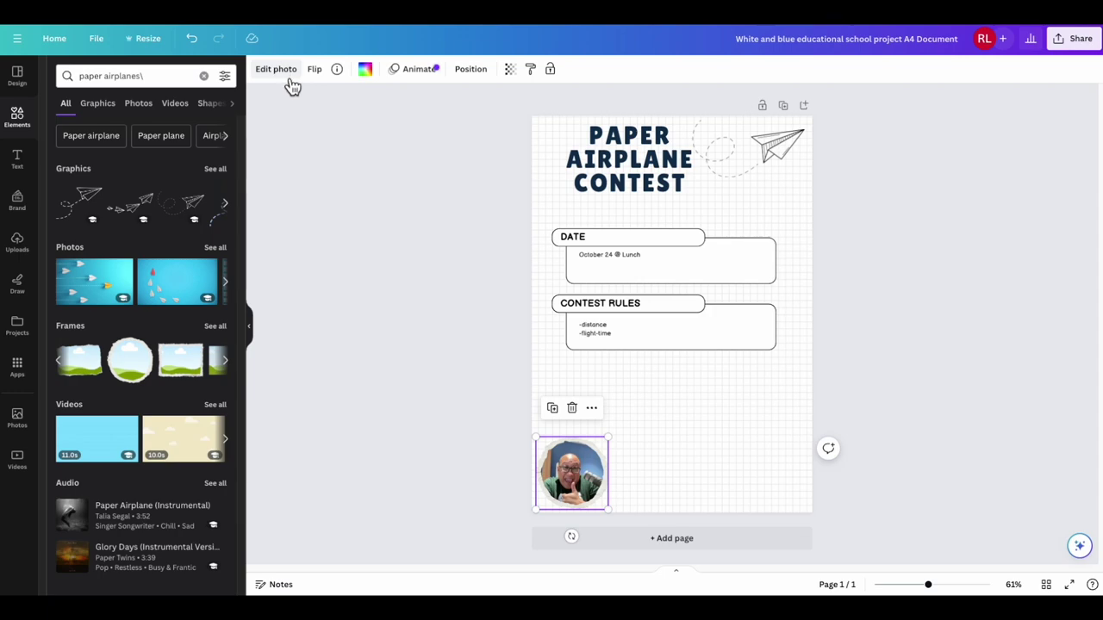
pyautogui.click(282, 72)
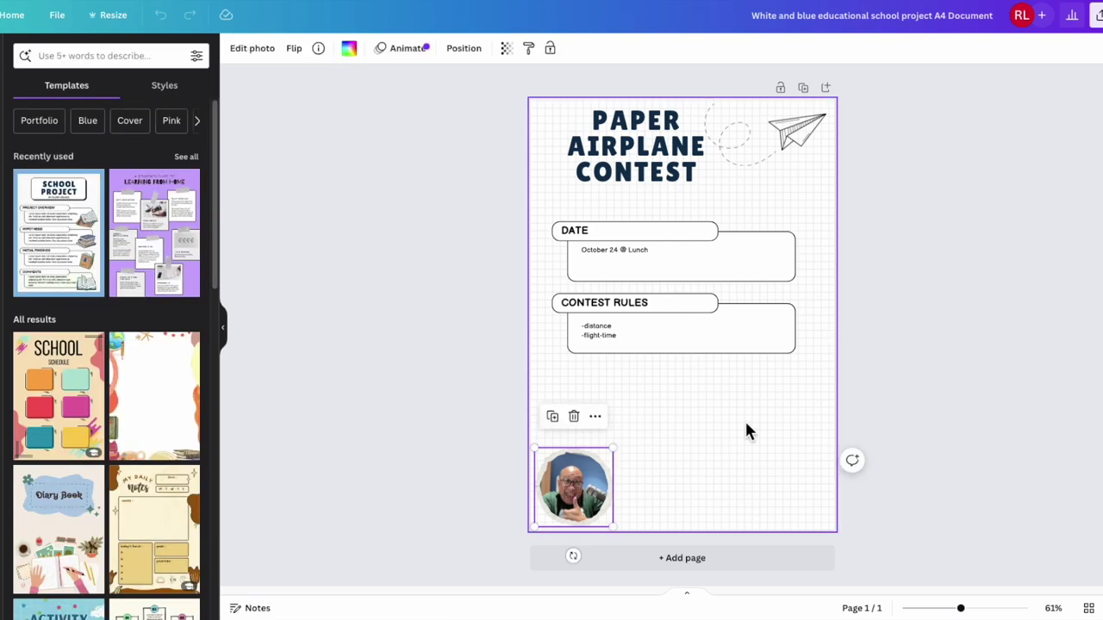
pyautogui.click(253, 48)
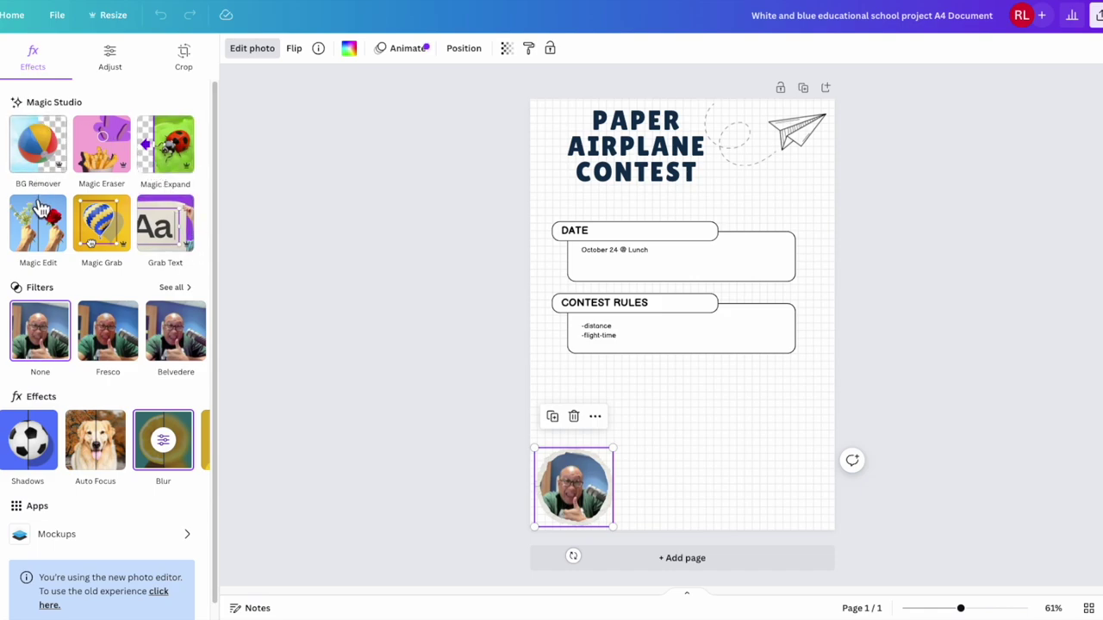
# Step: Strip the background from the framed portrait with BG Remover and show the full Filters list
pyautogui.click(39, 167)
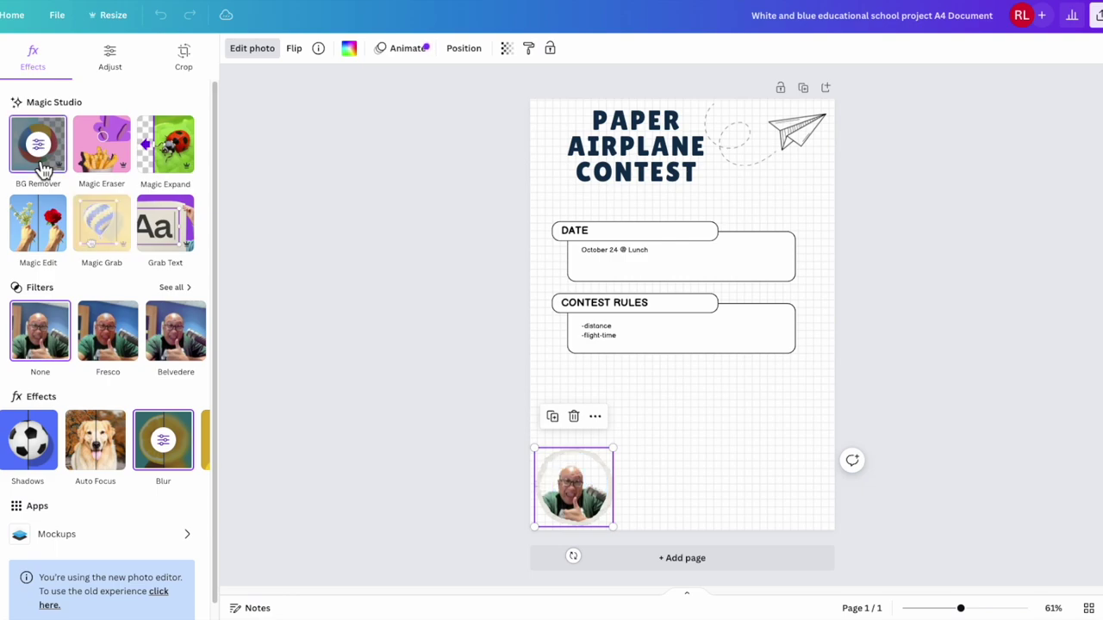
pyautogui.click(179, 289)
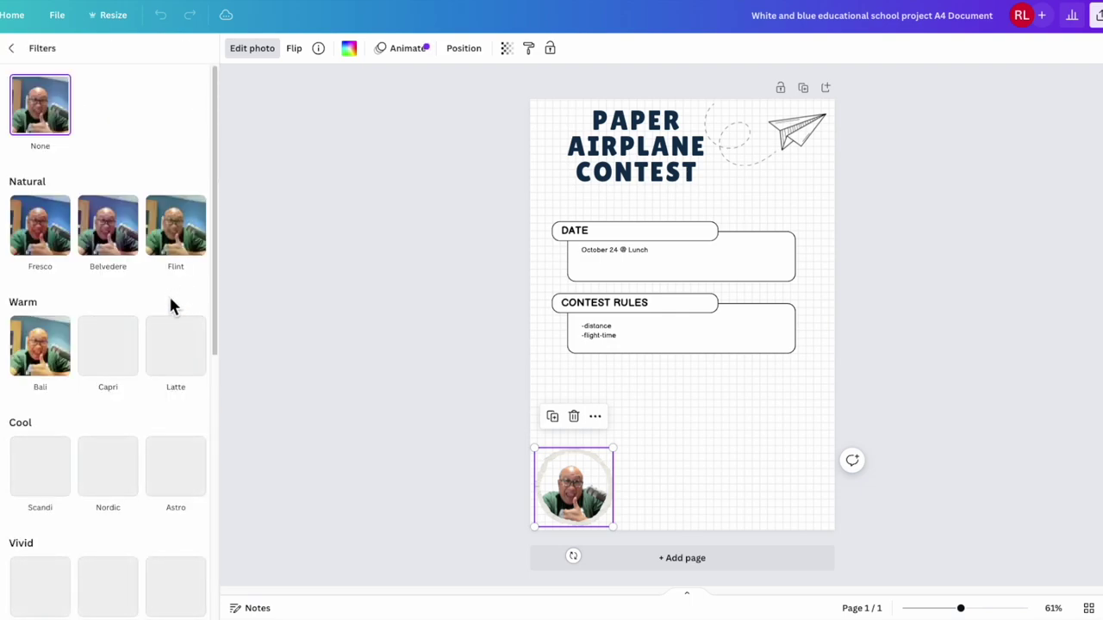
# Step: Apply the Ink mono filter to render the framed portrait in black and white
pyautogui.scroll(-2, 141, 397)
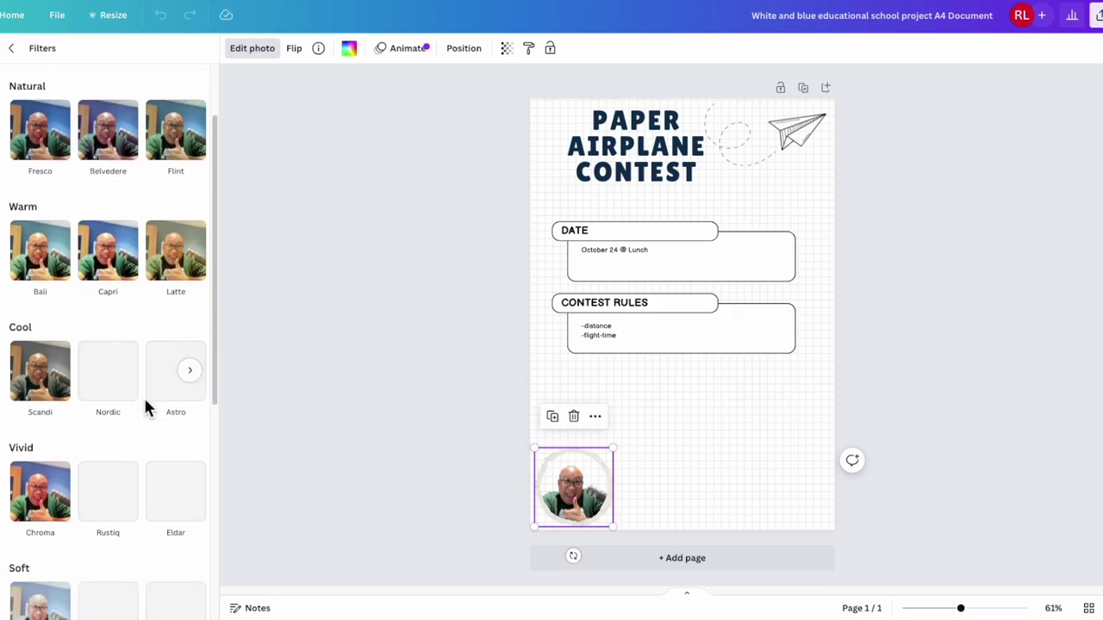
pyautogui.scroll(-5, 144, 397)
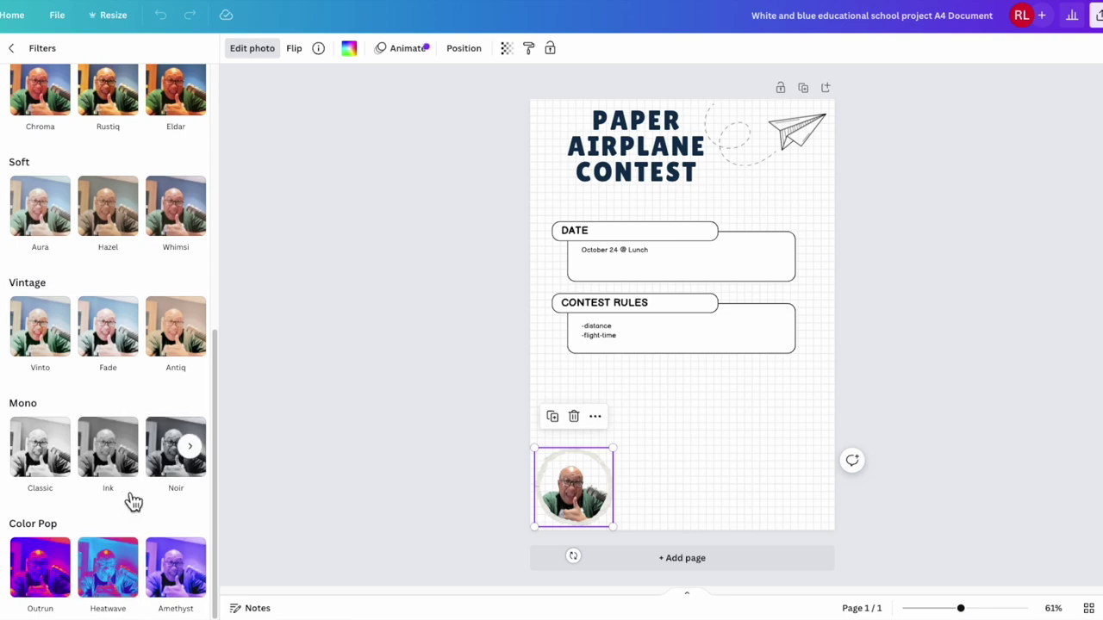
pyautogui.click(125, 465)
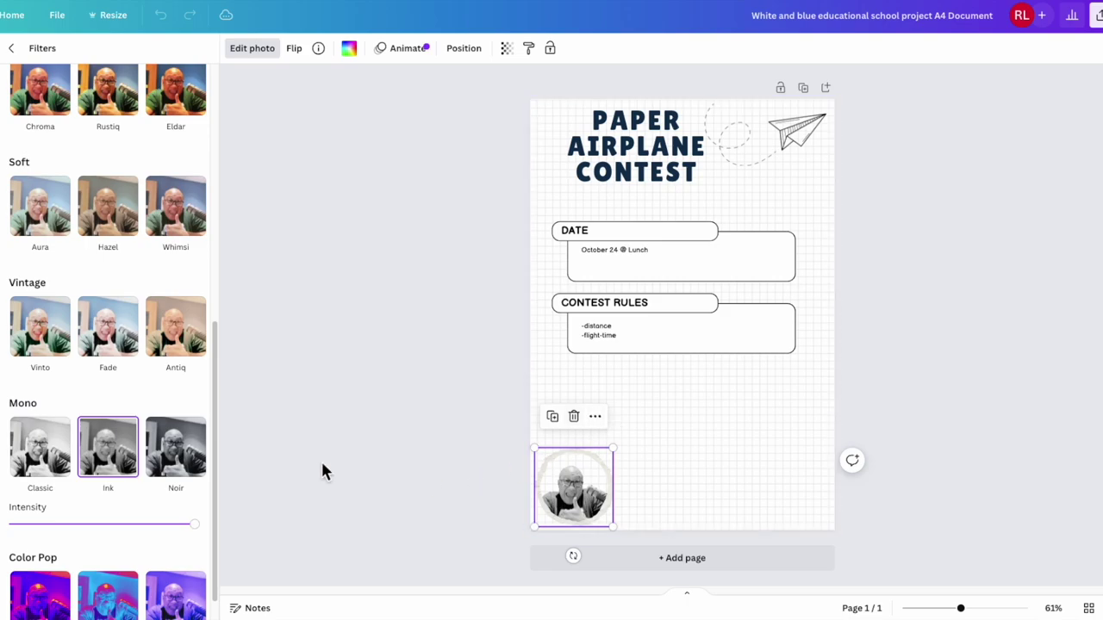
pyautogui.press('Escape')
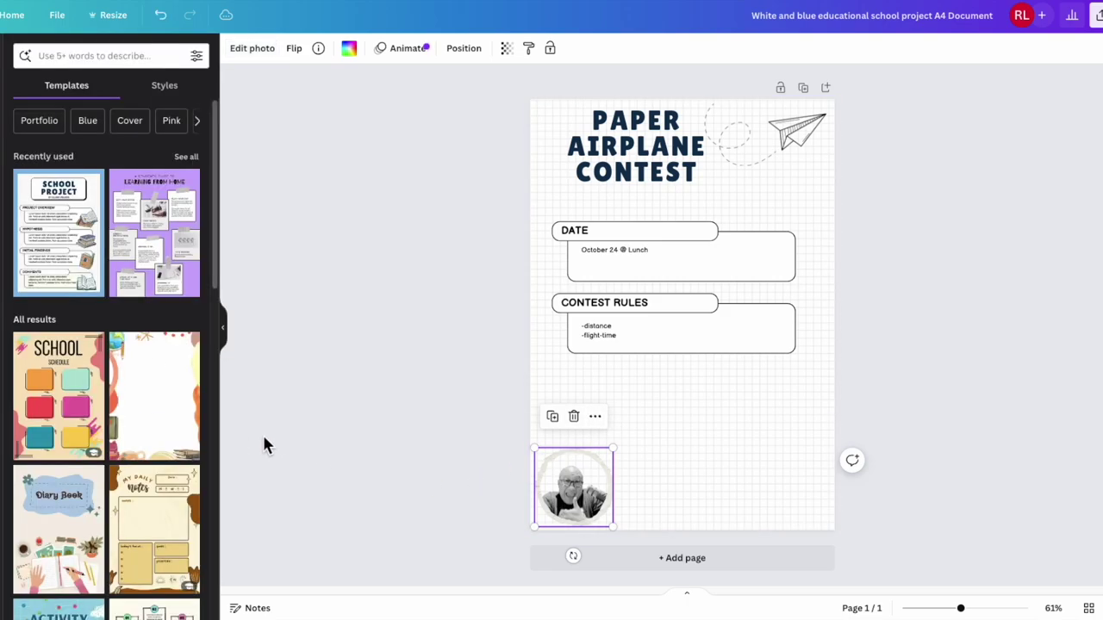